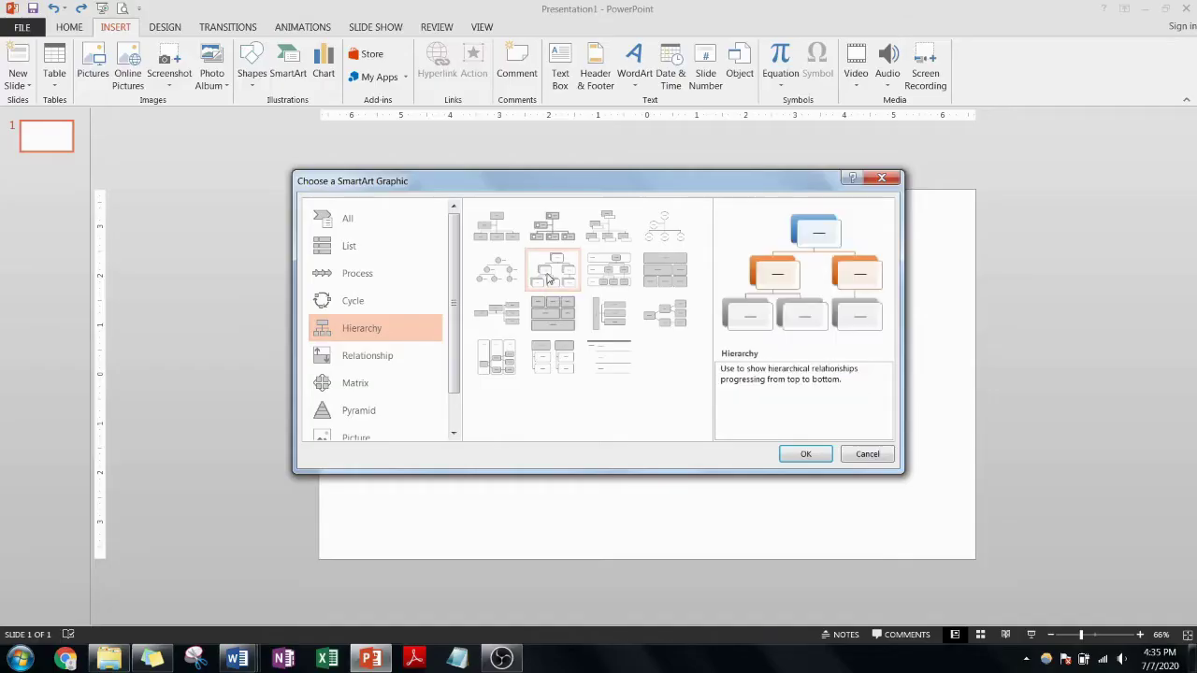
- Insert the Hierarchy SmartArt graphic, title its top box PROJECT NAME and enter LEVEL in the left second-level box
{"action": "left_click", "coordinate": [804, 454]}
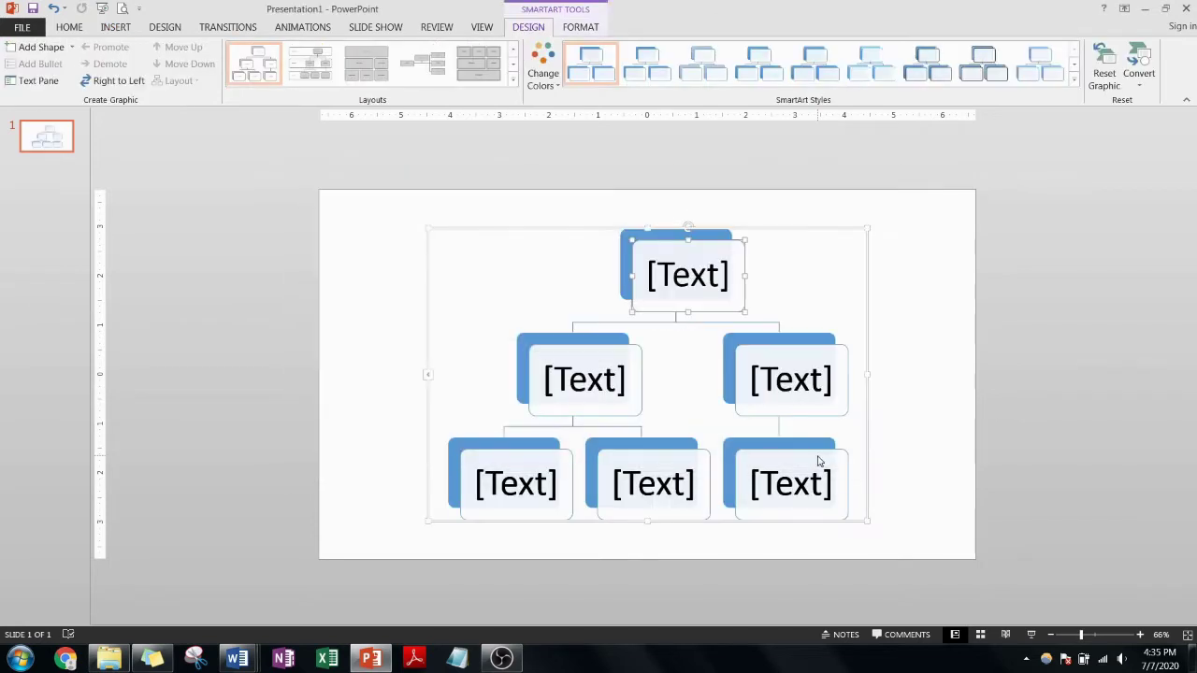
{"action": "left_click", "coordinate": [667, 287]}
{"action": "type", "text": "PROJE"}
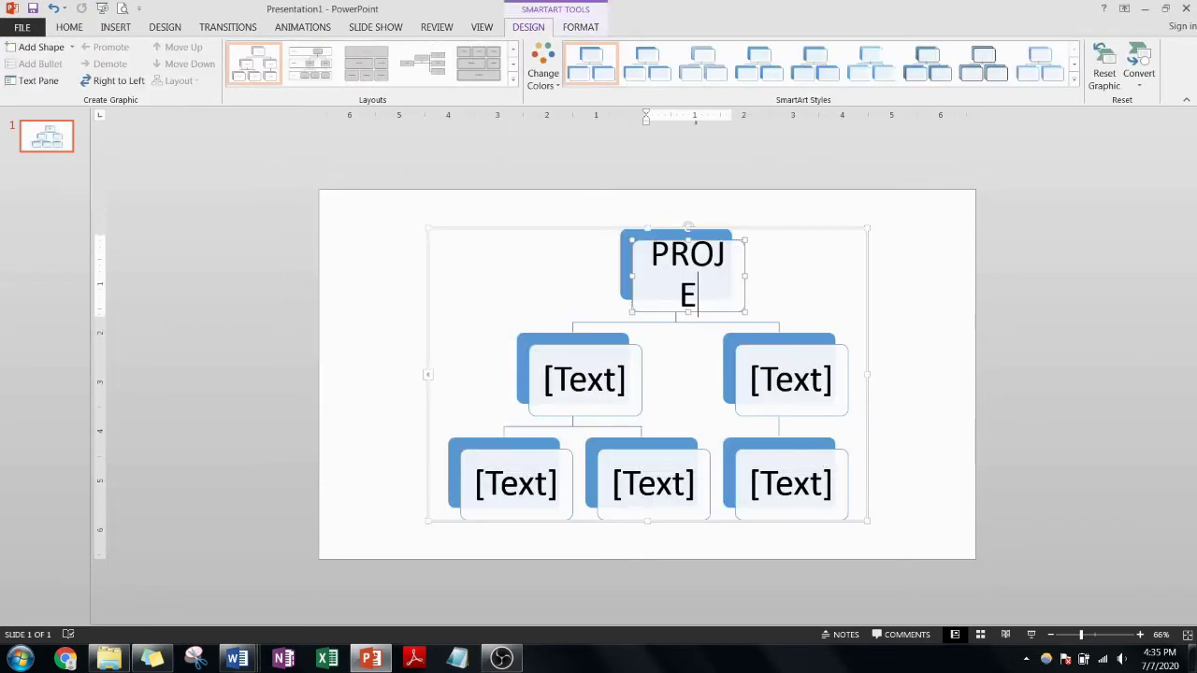
{"action": "type", "text": "CT NAME"}
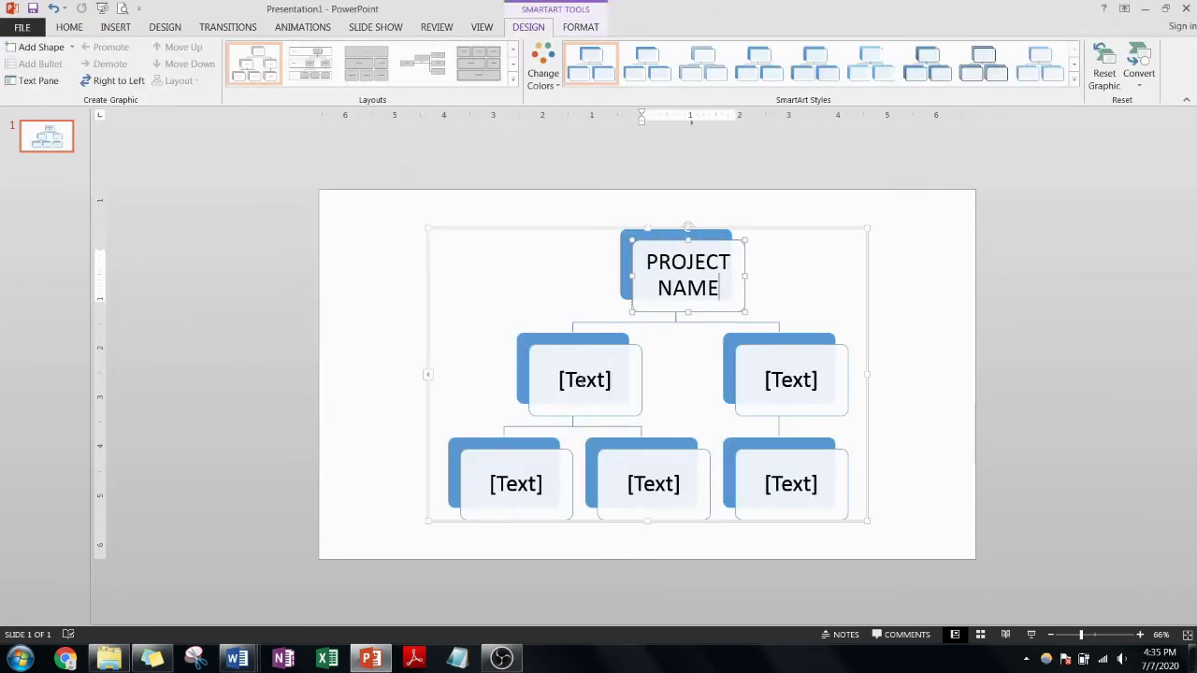
{"action": "left_click", "coordinate": [580, 381]}
{"action": "type", "text": "LEVEL"}
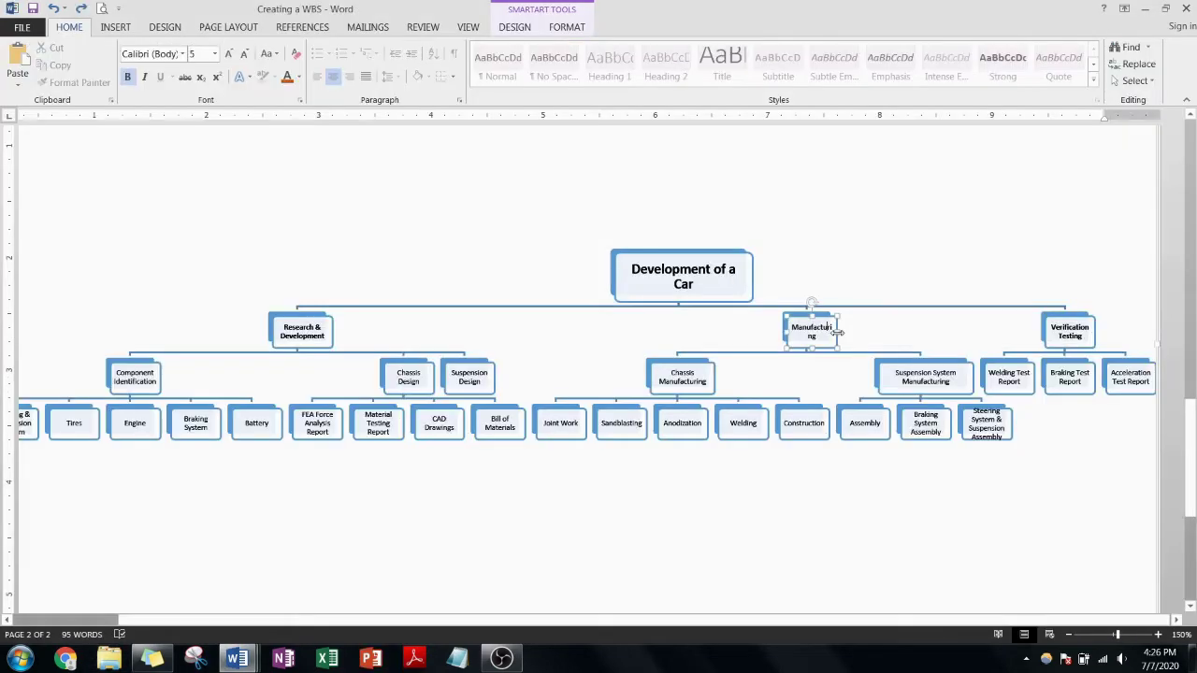
- Widen the Manufacturing and Steering System & Suspension Assembly boxes of the car development chart in Word
{"action": "left_click_drag", "start_coordinate": [848, 332], "coordinate": [849, 332]}
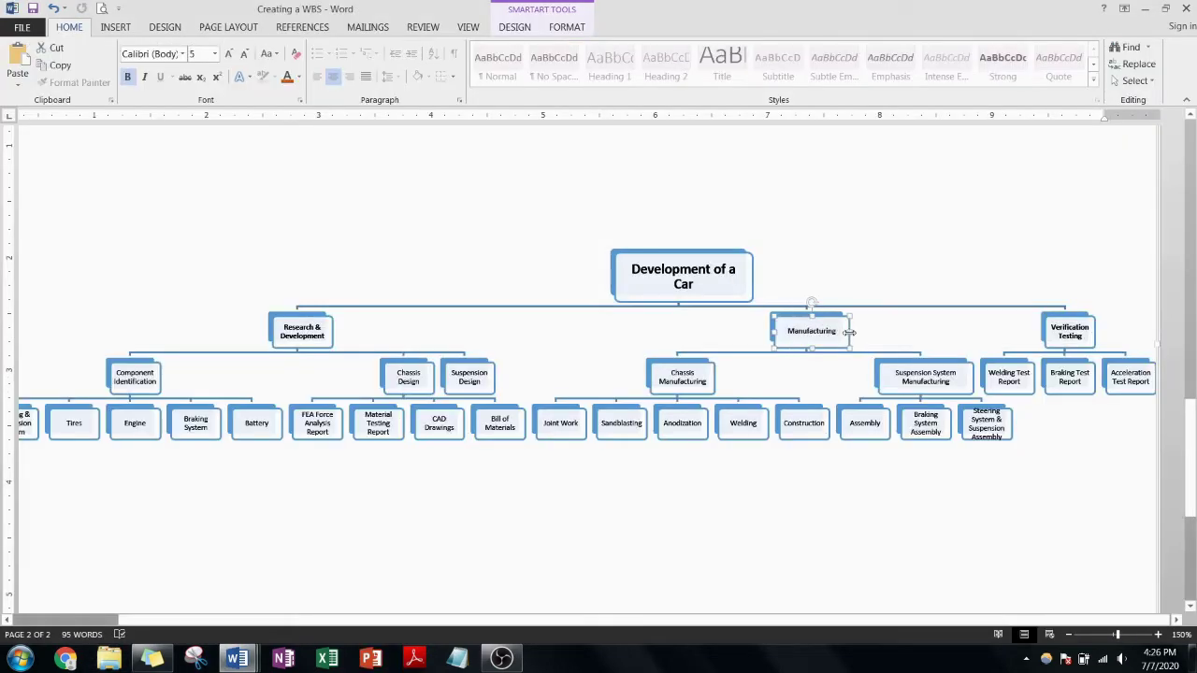
{"action": "left_click", "coordinate": [1008, 423]}
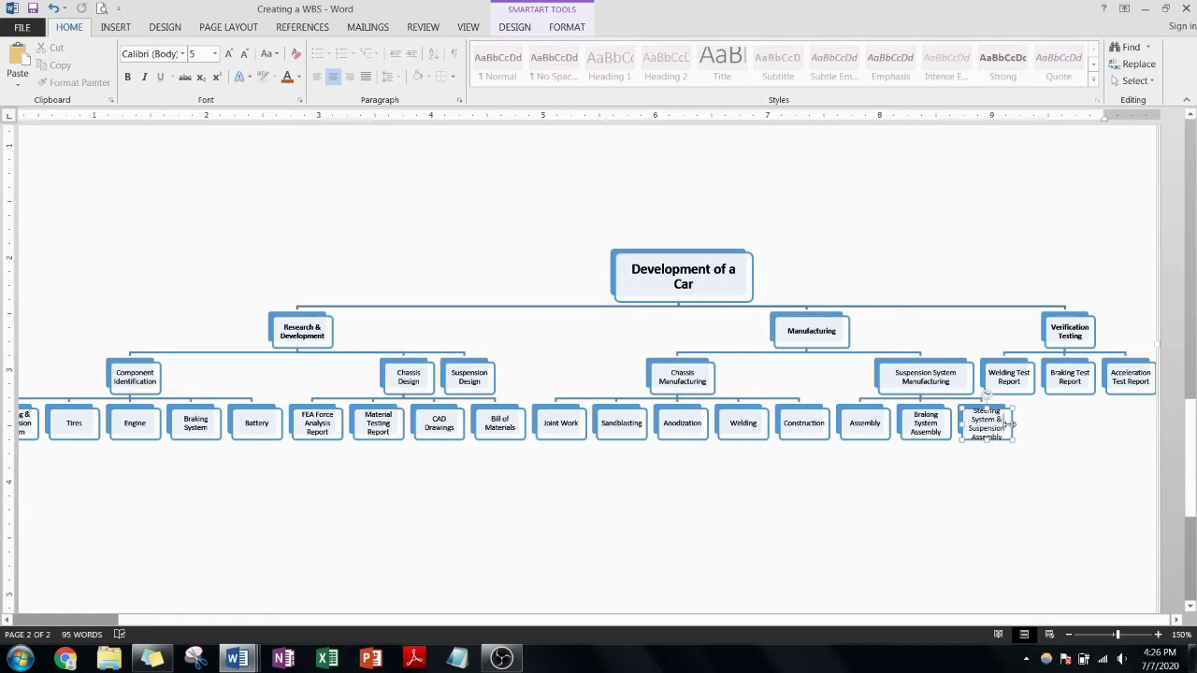
{"action": "left_click_drag", "start_coordinate": [1010, 423], "coordinate": [1030, 423]}
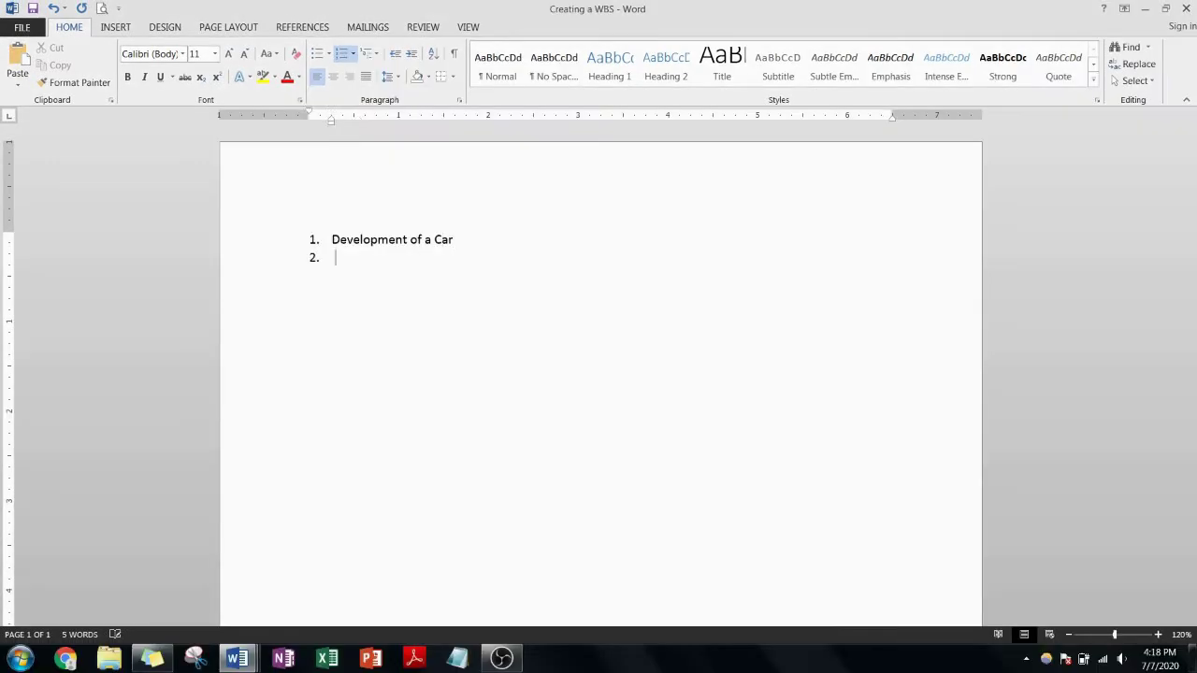
- Add Research & Development as item 1.1 of the numbered outline, with Component Identification as its sub-item 1.1.1
{"action": "key", "text": "Tab"}
{"action": "type", "text": "Research & Development"}
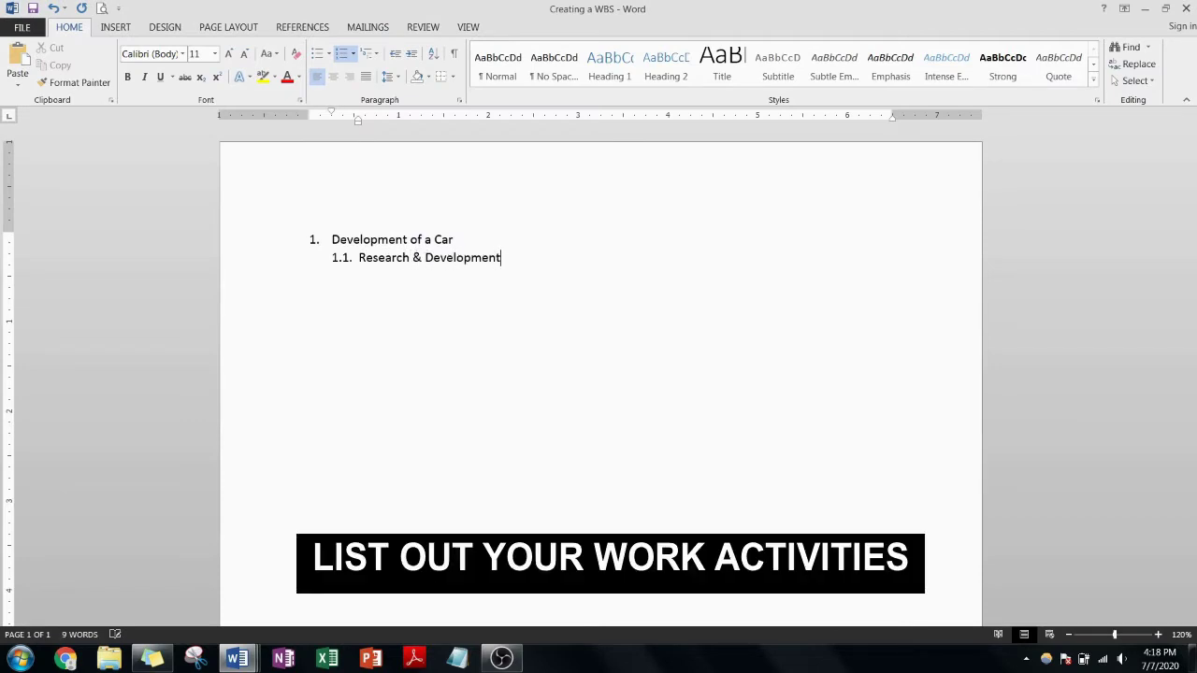
{"action": "key", "text": "Return"}
{"action": "key", "text": "Tab"}
{"action": "type", "text": "Component Identification"}
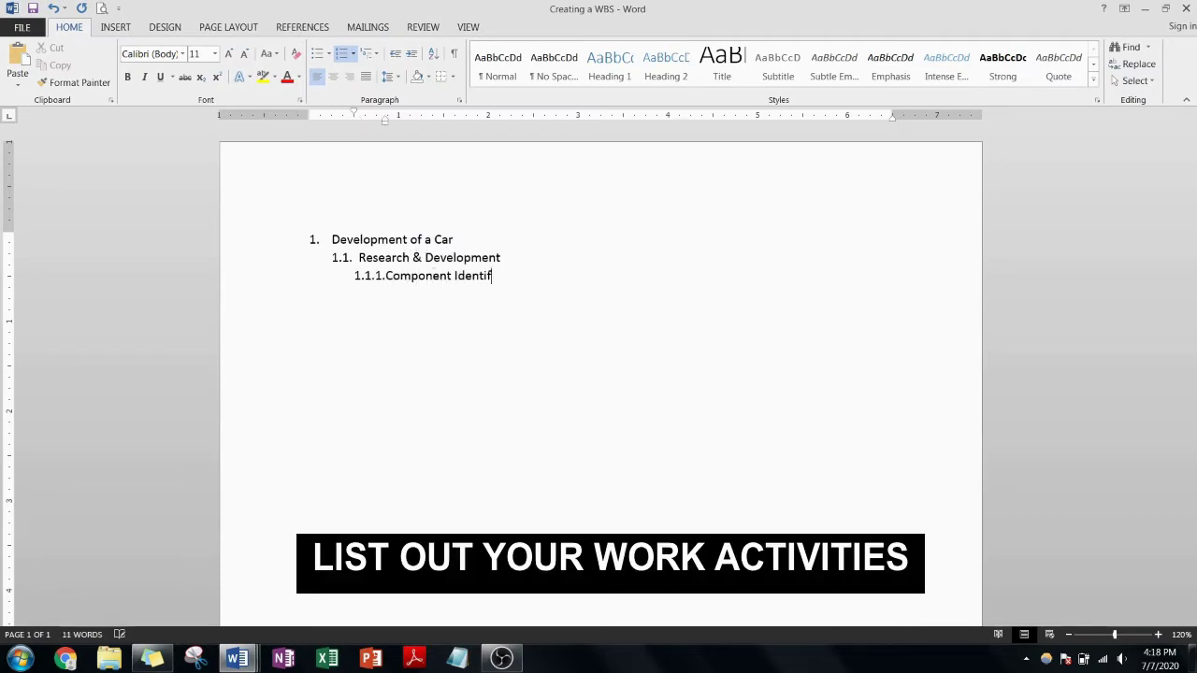
- List Steering & Suspension System, Tires, Engine, Braking System and Battery as fourth-level items under Component Identification
{"action": "key", "text": "Return"}
{"action": "key", "text": "Tab"}
{"action": "type", "text": "Steering & Suspension System"}
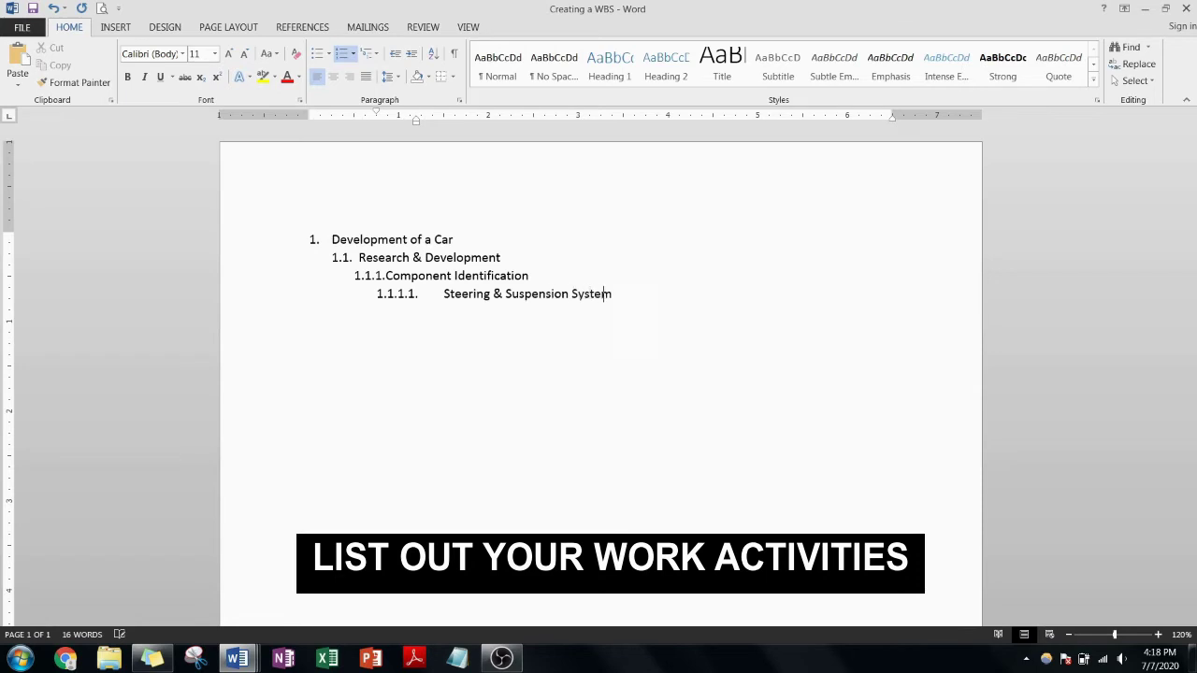
{"action": "key", "text": "Return"}
{"action": "type", "text": "Tires"}
{"action": "key", "text": "Return"}
{"action": "type", "text": "Engine"}
{"action": "key", "text": "Return"}
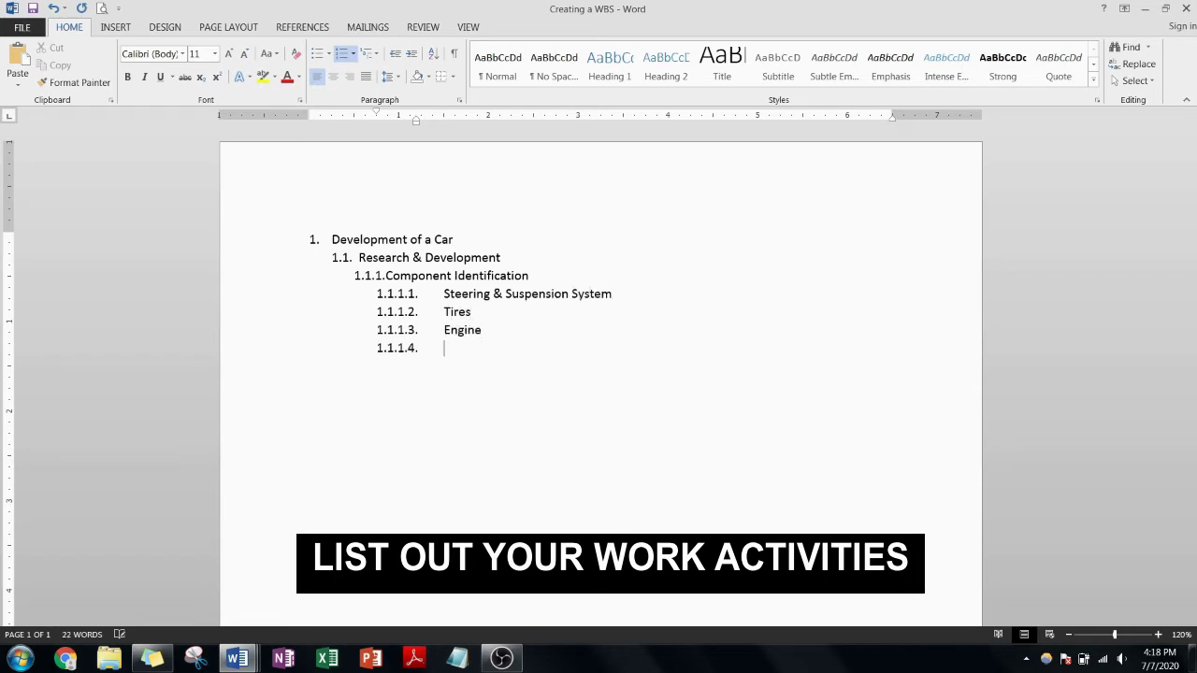
{"action": "type", "text": "Braking System"}
{"action": "key", "text": "Return"}
{"action": "type", "text": "Battery"}
- Add Chassis Design as item 1.1.2 with the sub-items FEA Force Analysis Report and Material Testing Report
{"action": "key", "text": "Return"}
{"action": "key", "text": "shift+Tab"}
{"action": "type", "text": "C"}
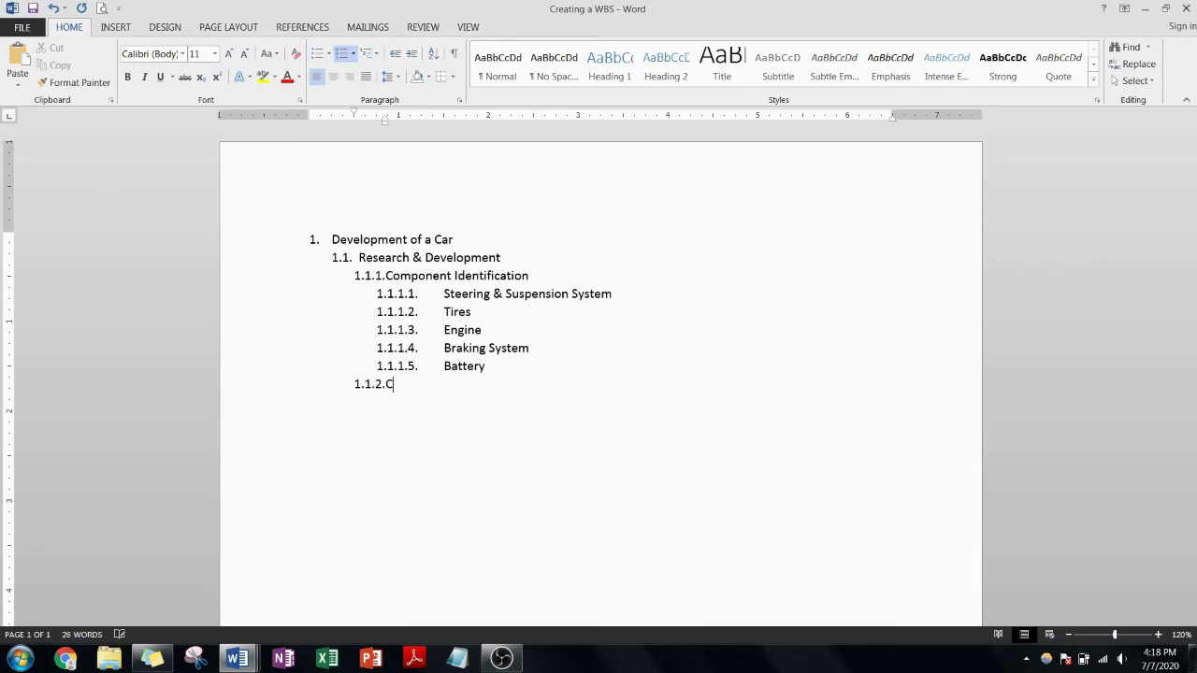
{"action": "type", "text": "hassis Design"}
{"action": "key", "text": "Return"}
{"action": "key", "text": "Tab"}
{"action": "type", "text": "FEA Fo"}
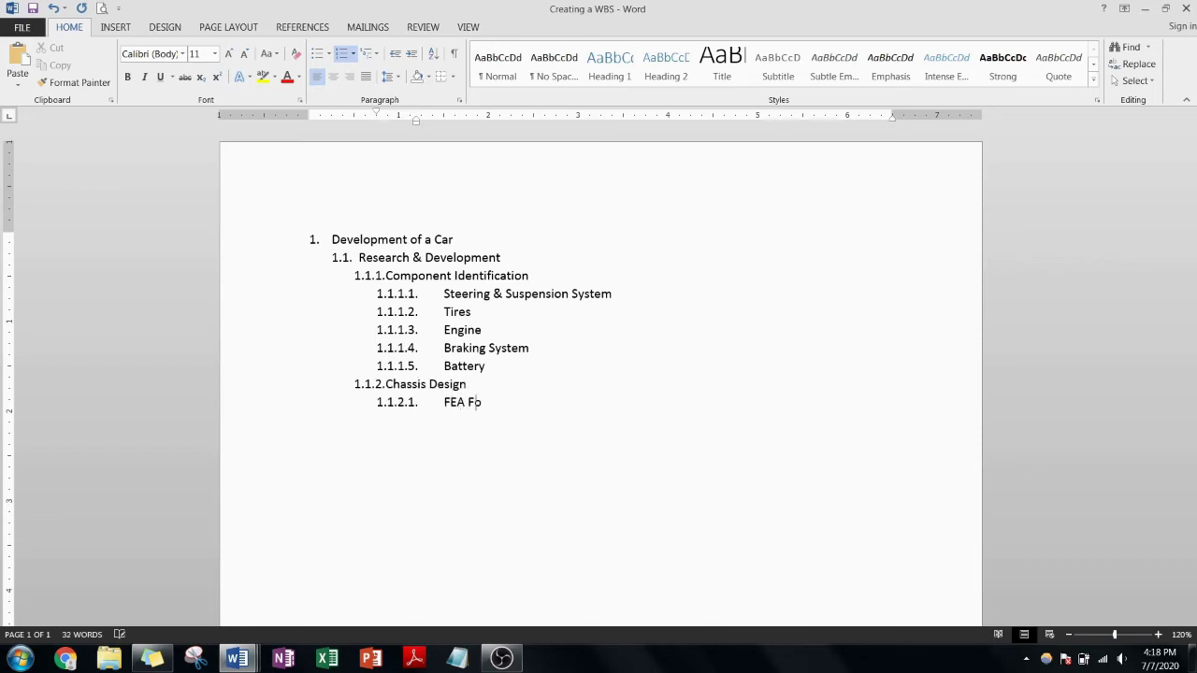
{"action": "type", "text": "rce Analysis Report"}
{"action": "key", "text": "Return"}
{"action": "type", "text": "Mate"}
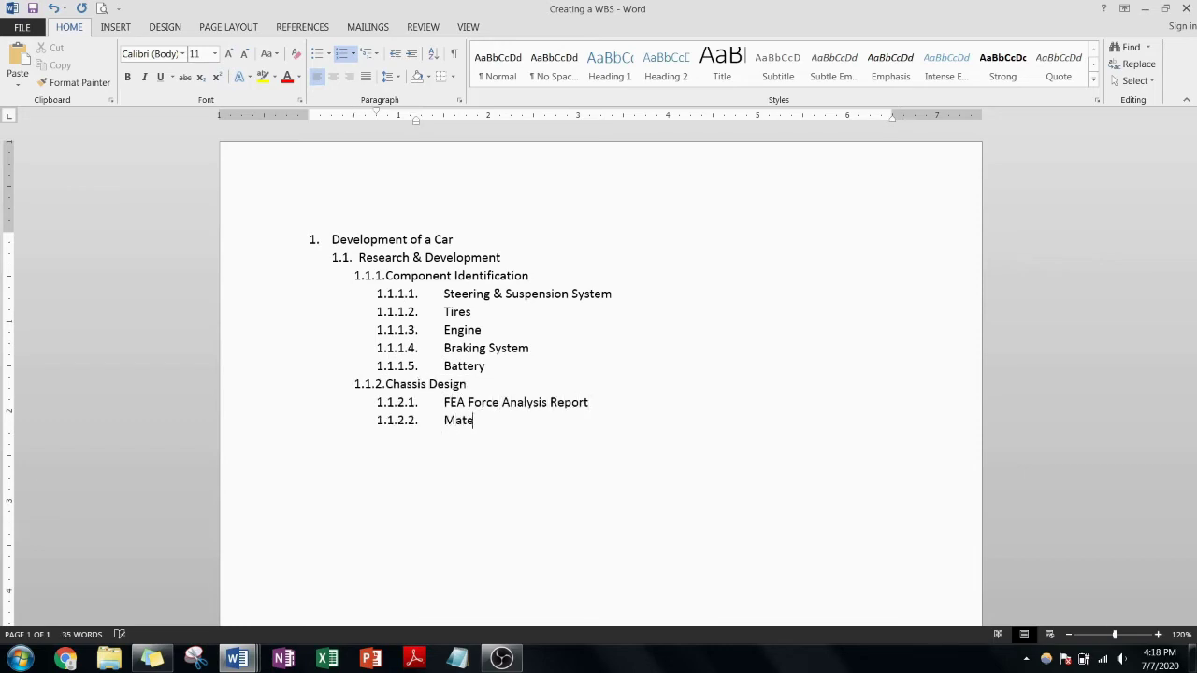
{"action": "type", "text": "rial Testing Report"}
- Add CAD Drawings and Bill of Materials as further sub-items of Chassis Design
{"action": "key", "text": "Return"}
{"action": "type", "text": "CAD Drawing"}
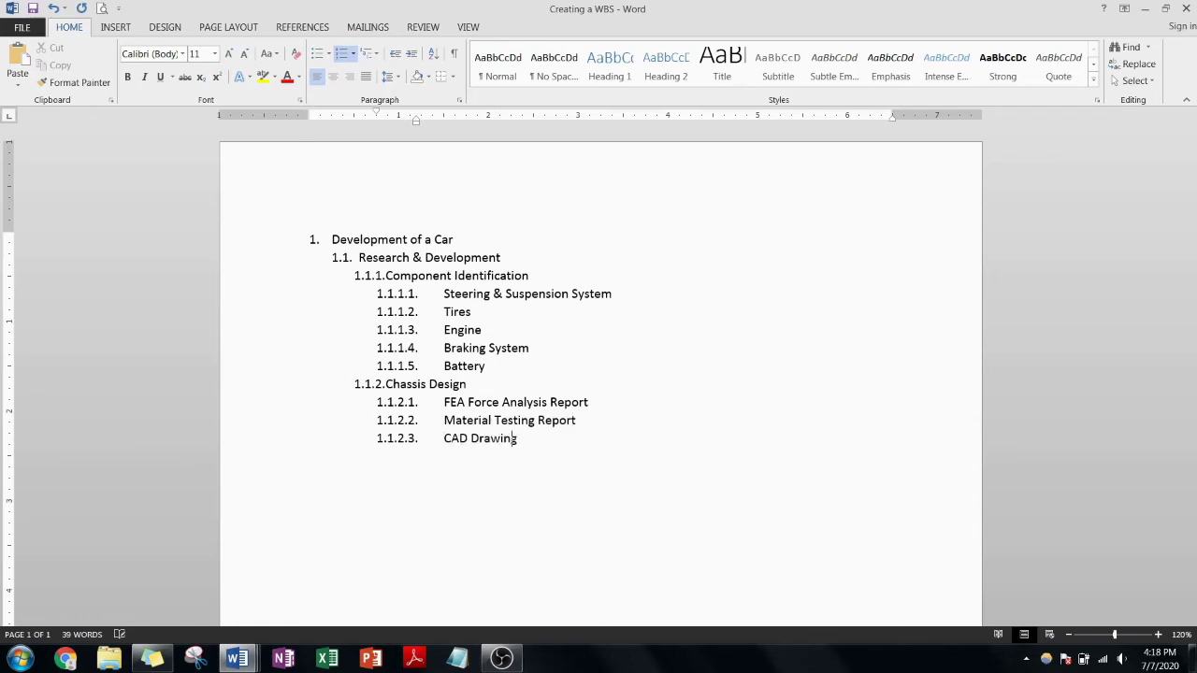
{"action": "type", "text": "s"}
{"action": "key", "text": "Return"}
{"action": "type", "text": "NIL"}
{"action": "key", "text": "BackSpace"}
{"action": "key", "text": "BackSpace"}
{"action": "key", "text": "BackSpace"}
{"action": "type", "text": "Bill of Materials"}
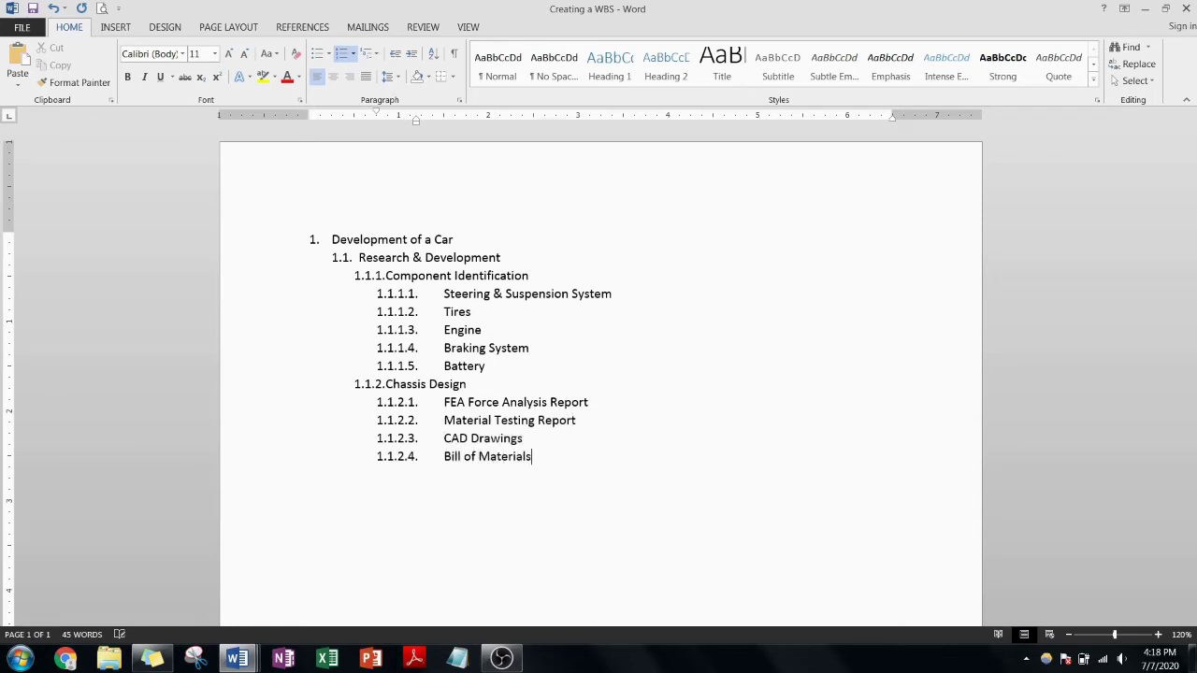
- Add Suspension Design as third-level item 1.1.3 and Manufacturing as a second-level item of the outline
{"action": "key", "text": "Return"}
{"action": "key", "text": "shift+Tab"}
{"action": "type", "text": "Suspension Design"}
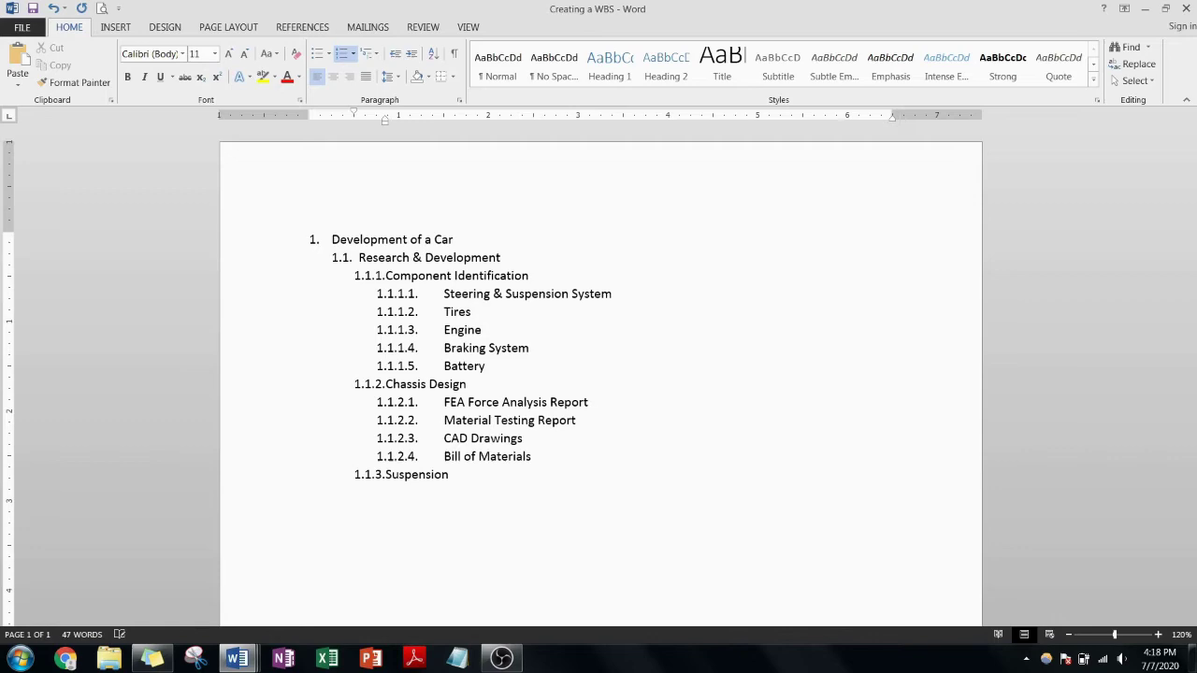
{"action": "key", "text": "Return"}
{"action": "key", "text": "shift+Tab"}
{"action": "type", "text": "Manufacturing"}
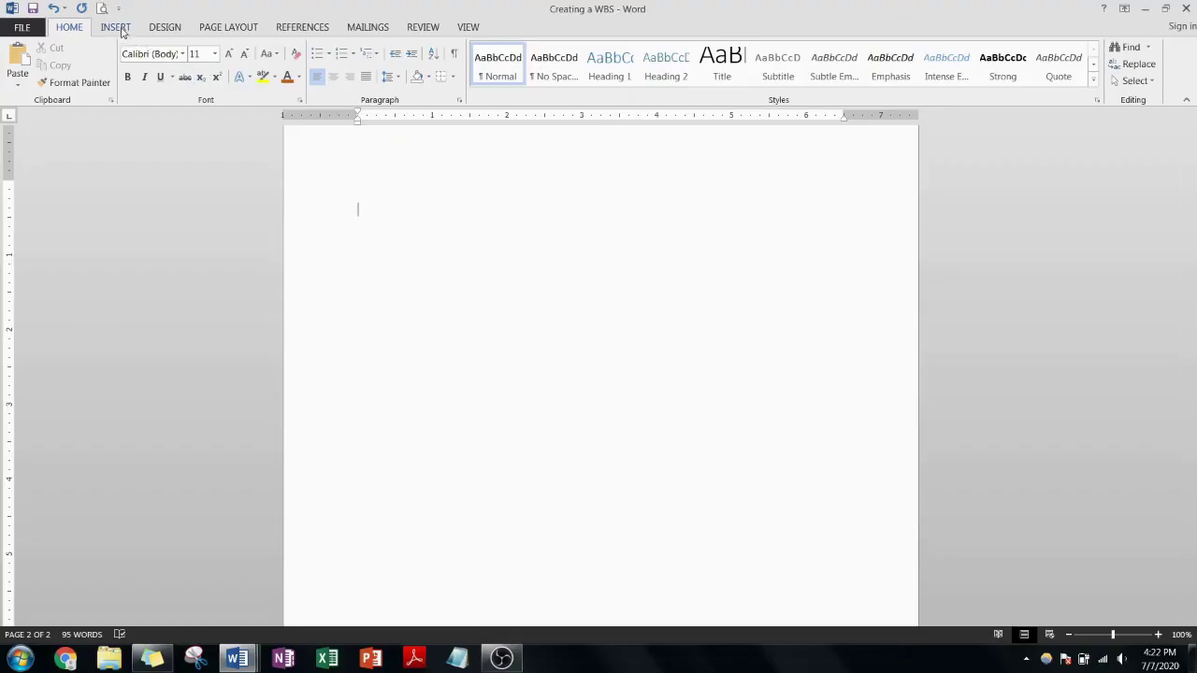
- Start inserting a SmartArt graphic on the blank second page and show the Hierarchy layouts
{"action": "left_click", "coordinate": [118, 28]}
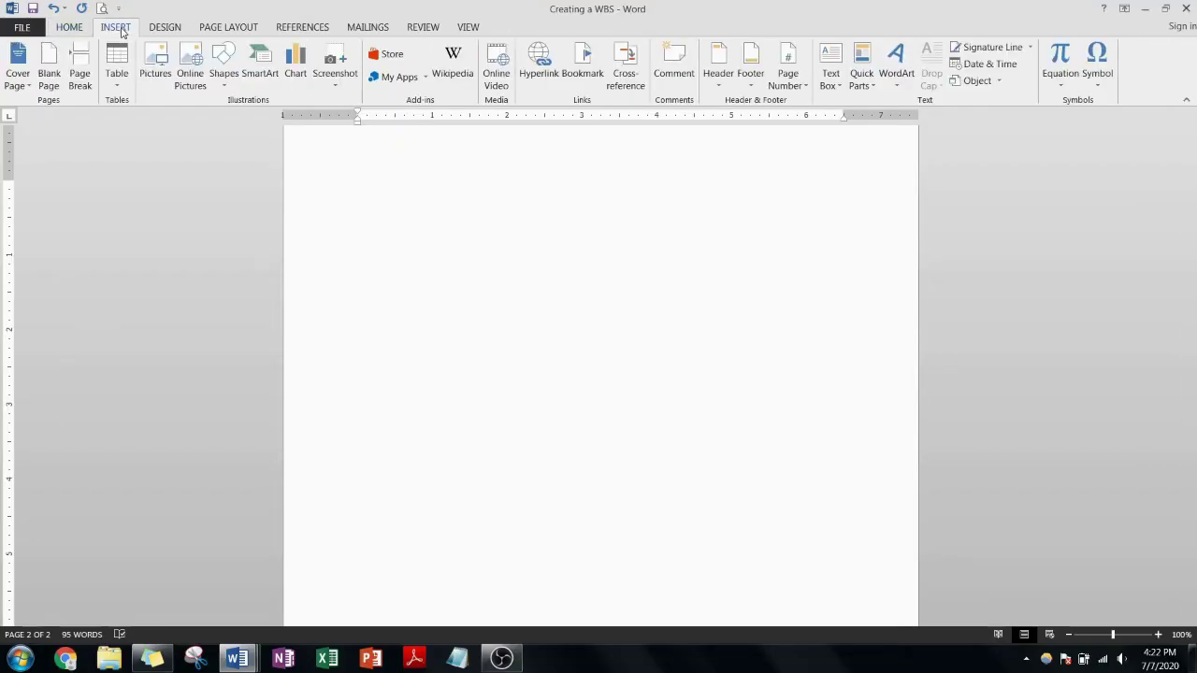
{"action": "left_click", "coordinate": [262, 74]}
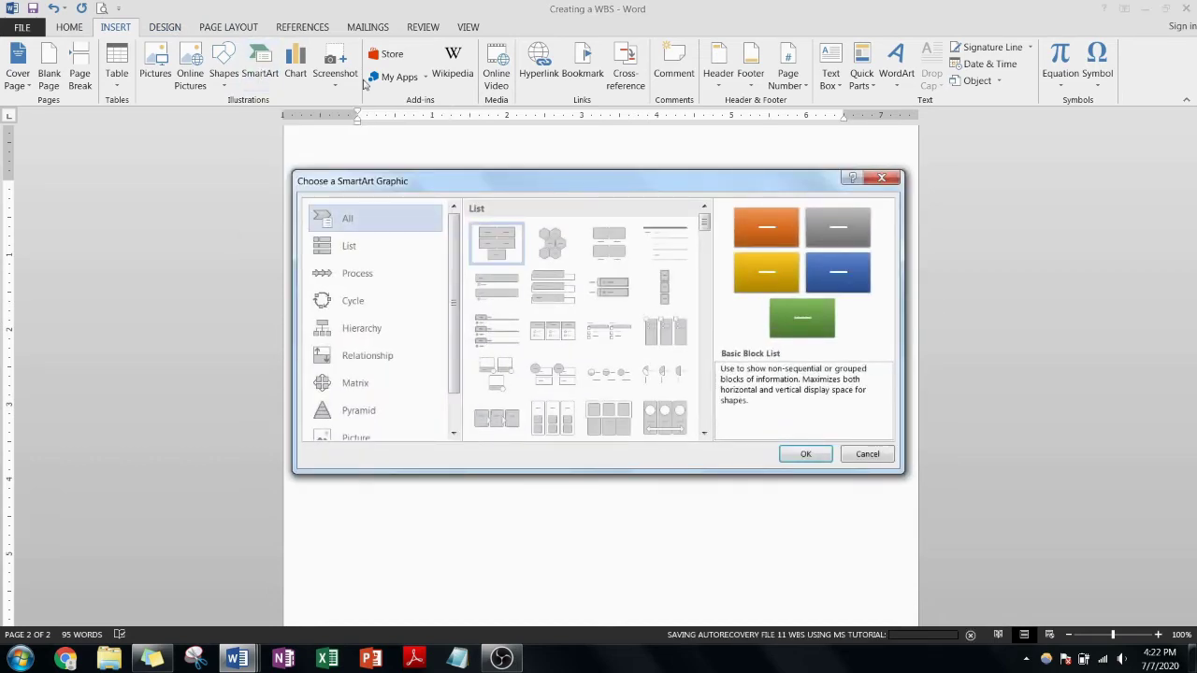
{"action": "left_click", "coordinate": [379, 329]}
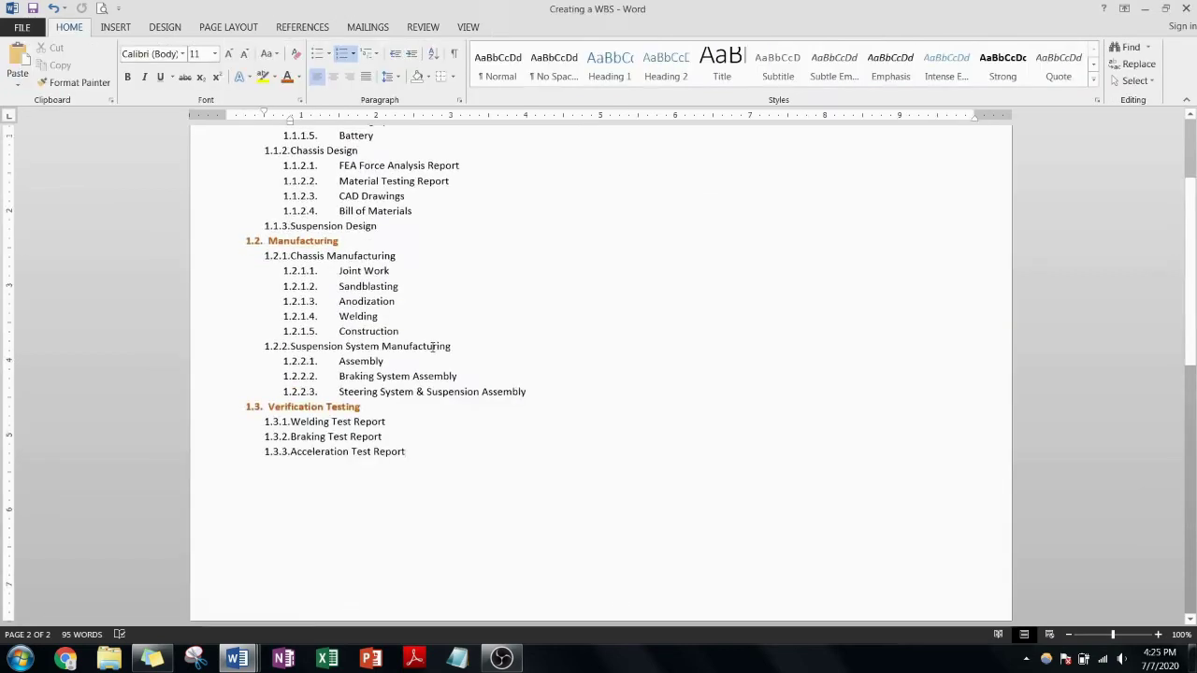
- Copy the entire numbered work activity outline on the first page
{"action": "scroll", "coordinate": [434, 347], "scroll_direction": "up", "scroll_amount": 3}
{"action": "key", "text": "ctrl+a"}
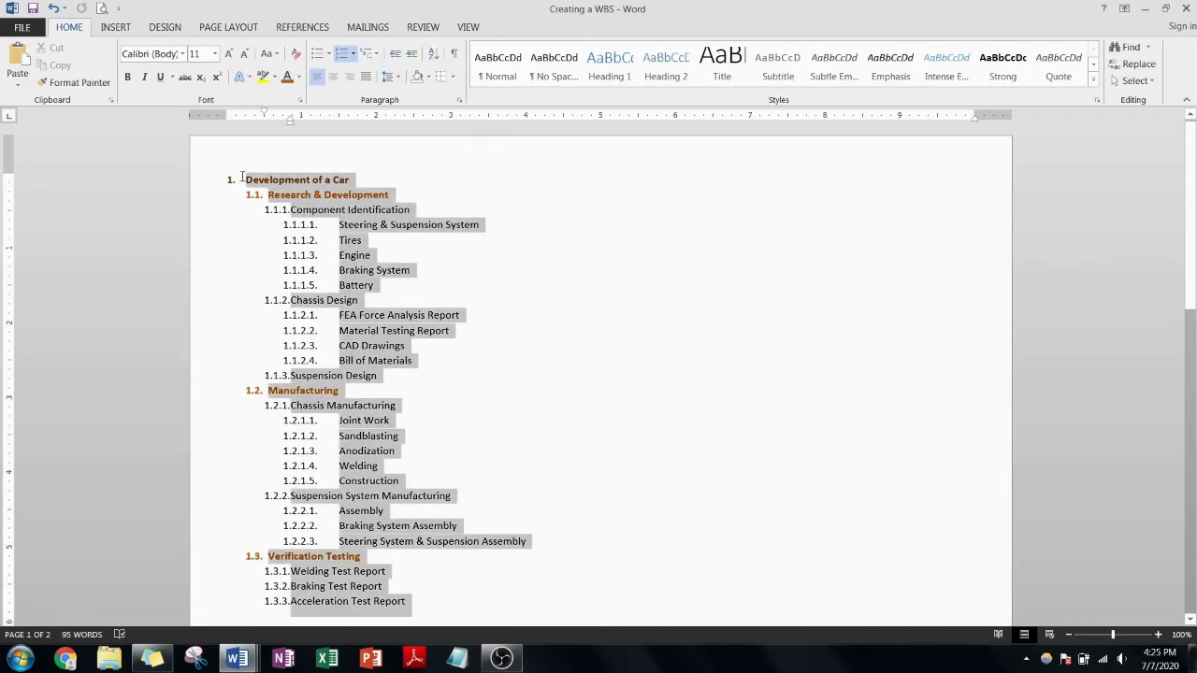
{"action": "right_click", "coordinate": [285, 187]}
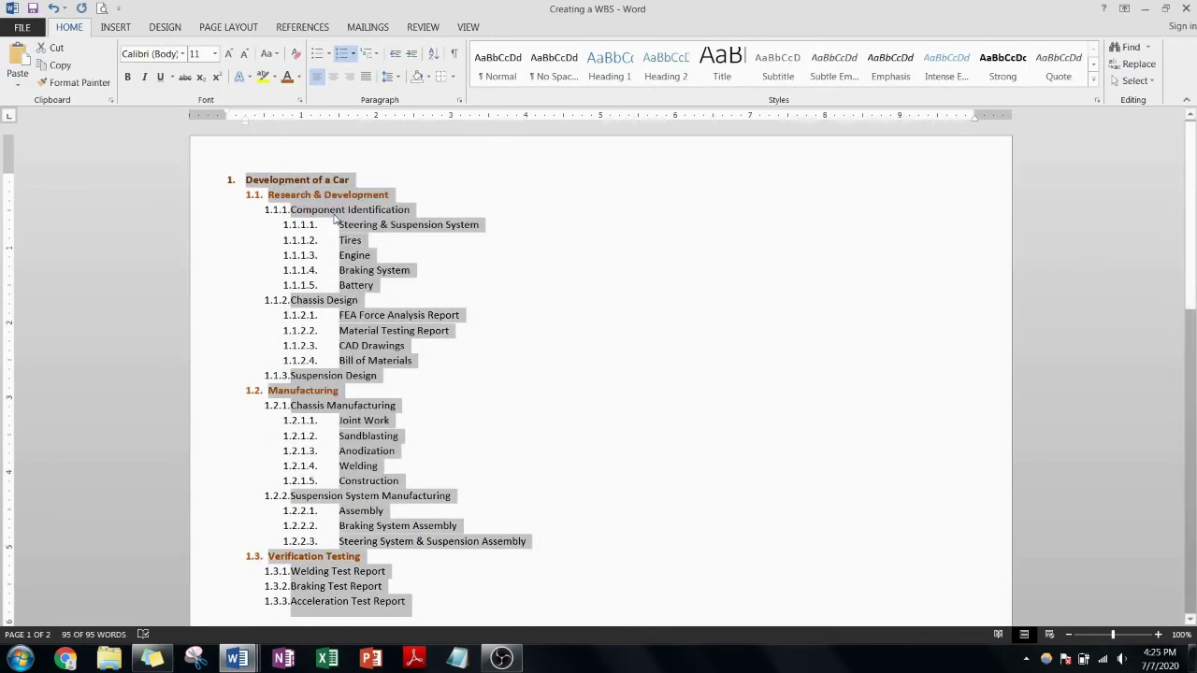
{"action": "left_click", "coordinate": [344, 214]}
- Paste the copied outline into the first text entry of the hierarchy graphic on page 2
{"action": "scroll", "coordinate": [505, 290], "scroll_direction": "down", "scroll_amount": 12}
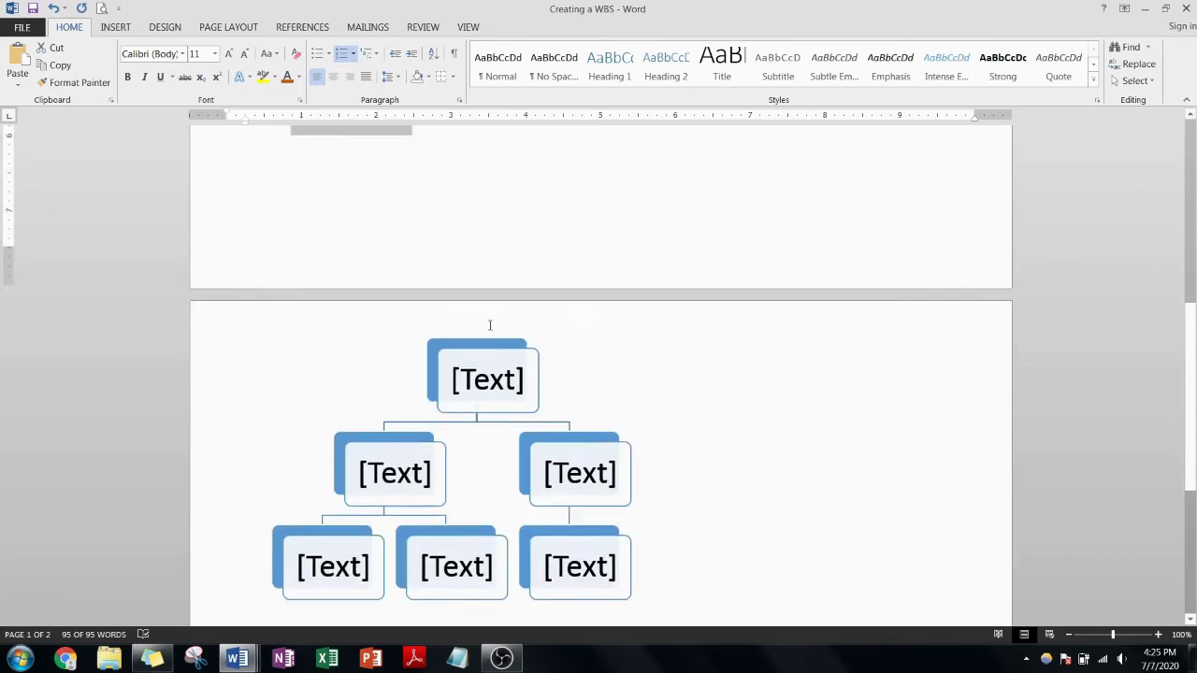
{"action": "left_click", "coordinate": [391, 271]}
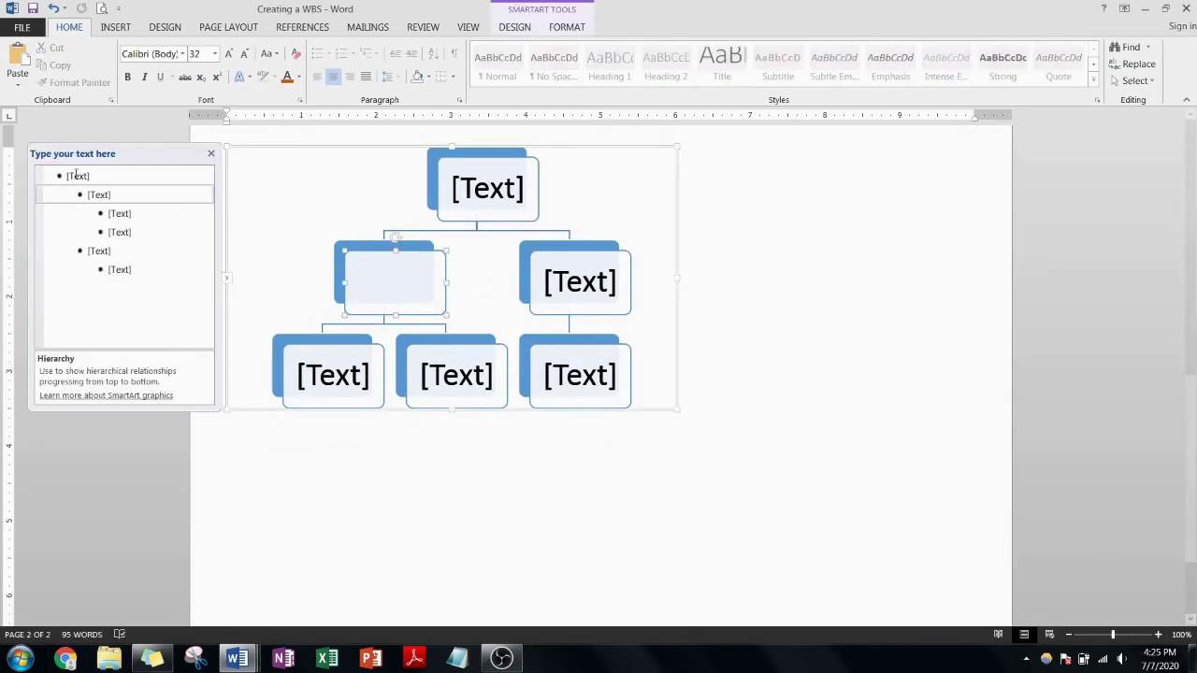
{"action": "left_click", "coordinate": [72, 179]}
{"action": "key", "text": "ctrl+v"}
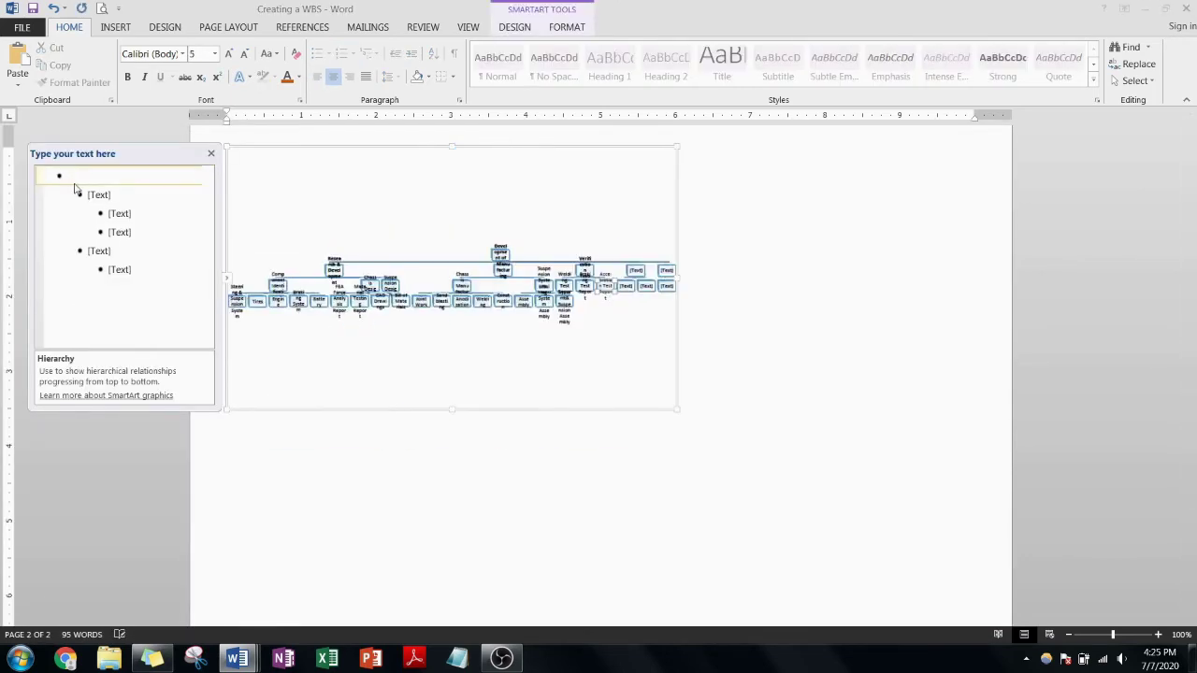
- Delete the empty placeholder entries below Acceleration Test Report from the hierarchy graphic's text
{"action": "scroll", "coordinate": [131, 271], "scroll_direction": "down", "scroll_amount": 3}
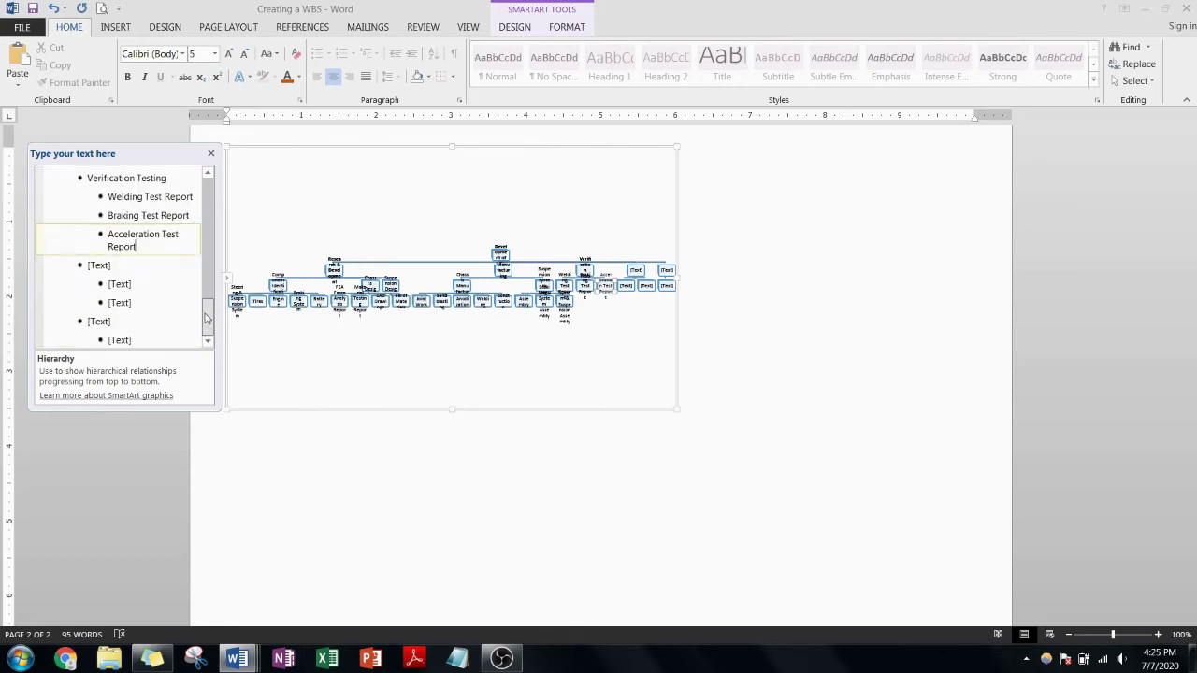
{"action": "left_click", "coordinate": [99, 265]}
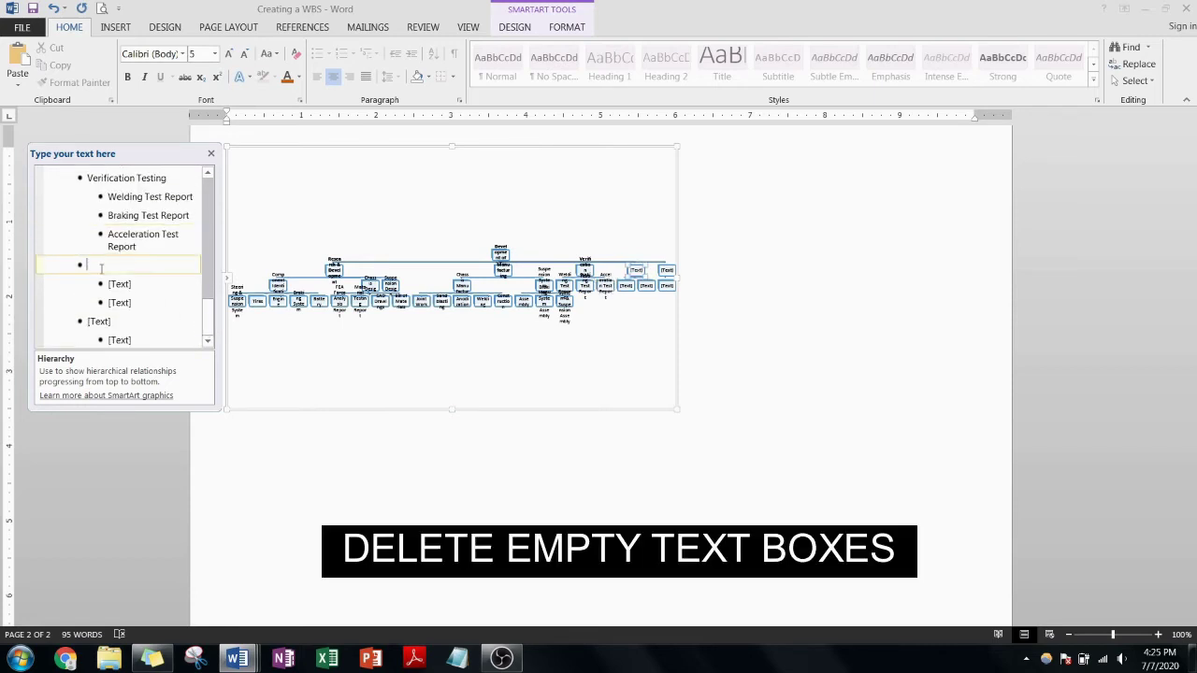
{"action": "left_click", "coordinate": [136, 341], "text": "shift"}
{"action": "key", "text": "Delete"}
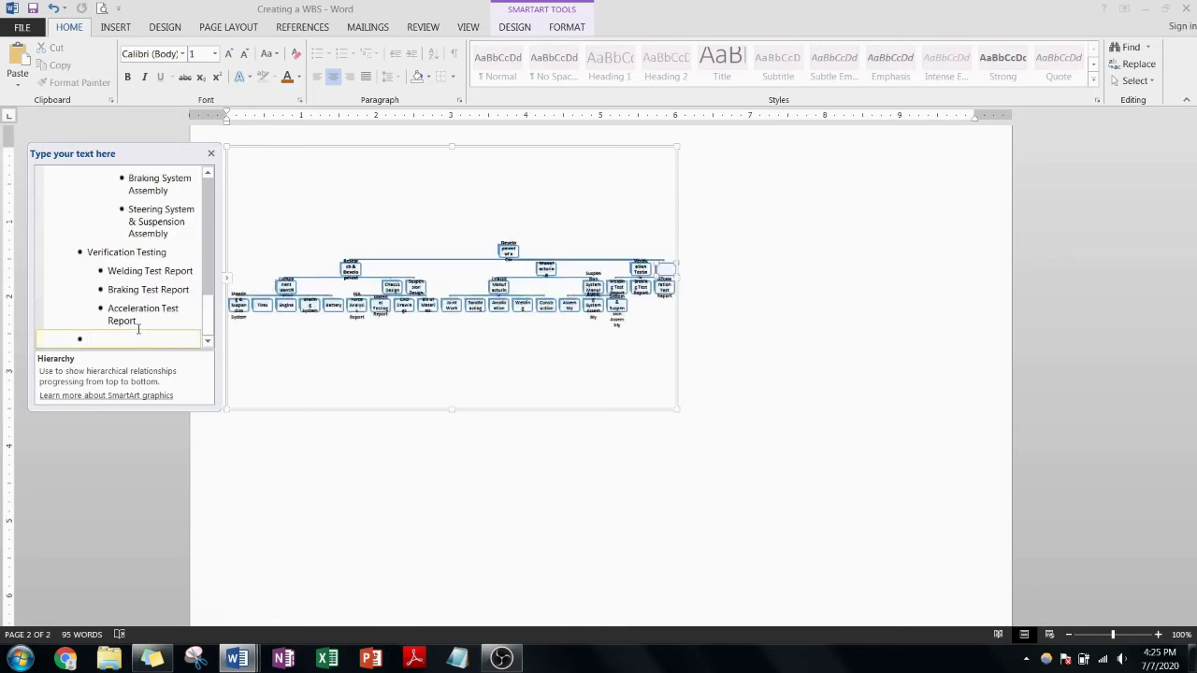
{"action": "key", "text": "BackSpace"}
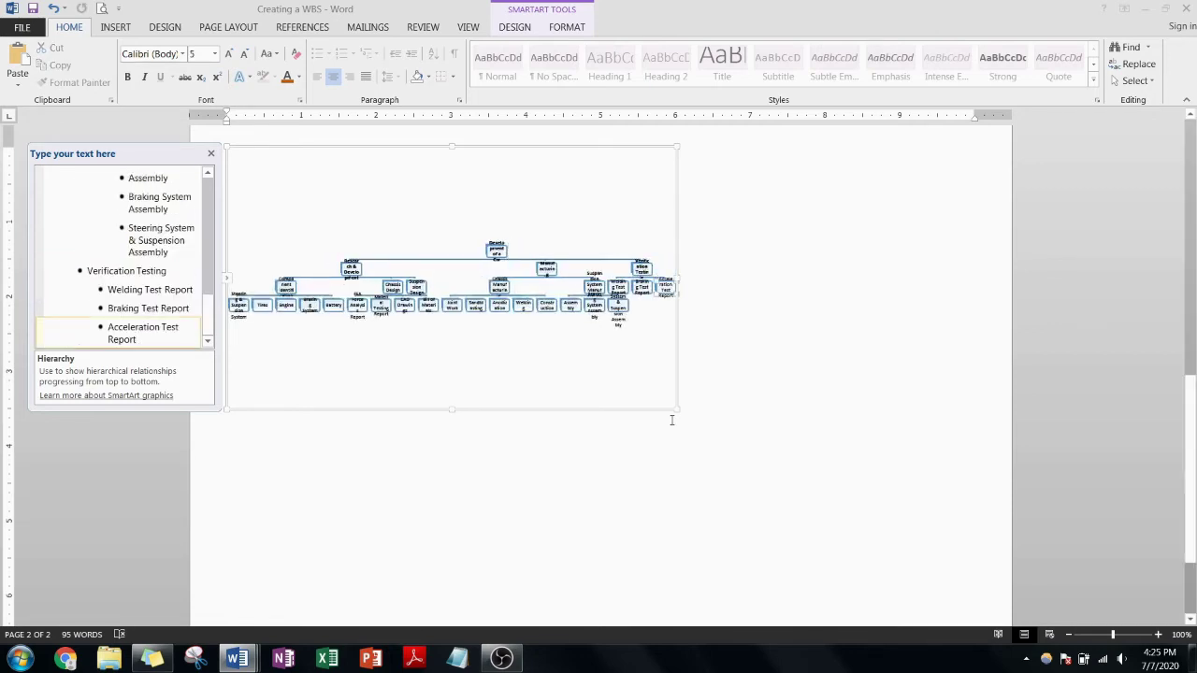
- Set the page orientation to Landscape for the page holding the hierarchy graphic
{"action": "left_click", "coordinate": [739, 379]}
{"action": "left_click", "coordinate": [639, 338]}
{"action": "left_click", "coordinate": [228, 26]}
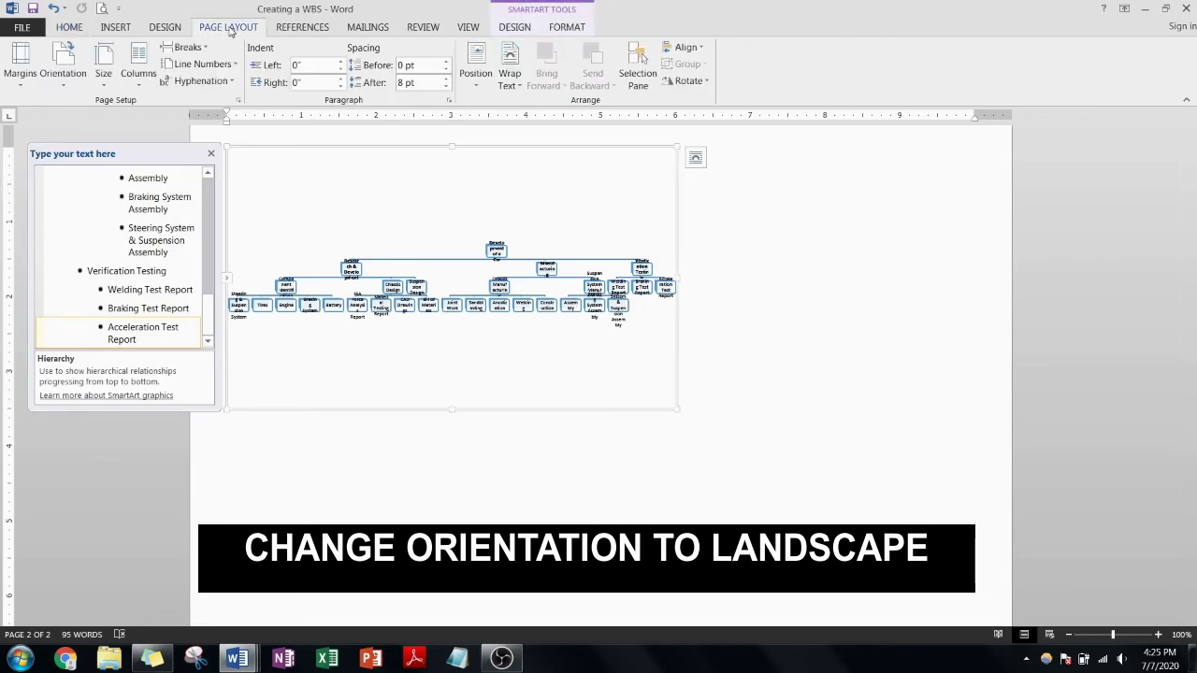
{"action": "left_click", "coordinate": [73, 51]}
{"action": "left_click", "coordinate": [71, 142]}
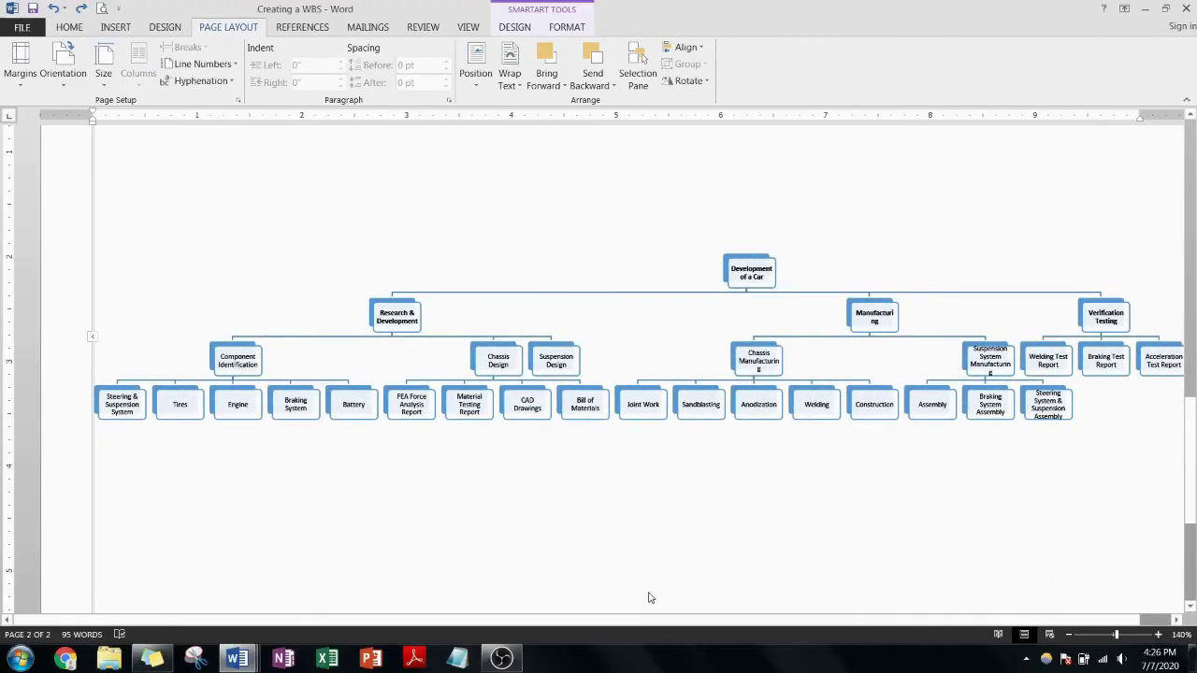
{"action": "left_click_drag", "start_coordinate": [654, 620], "coordinate": [691, 626]}
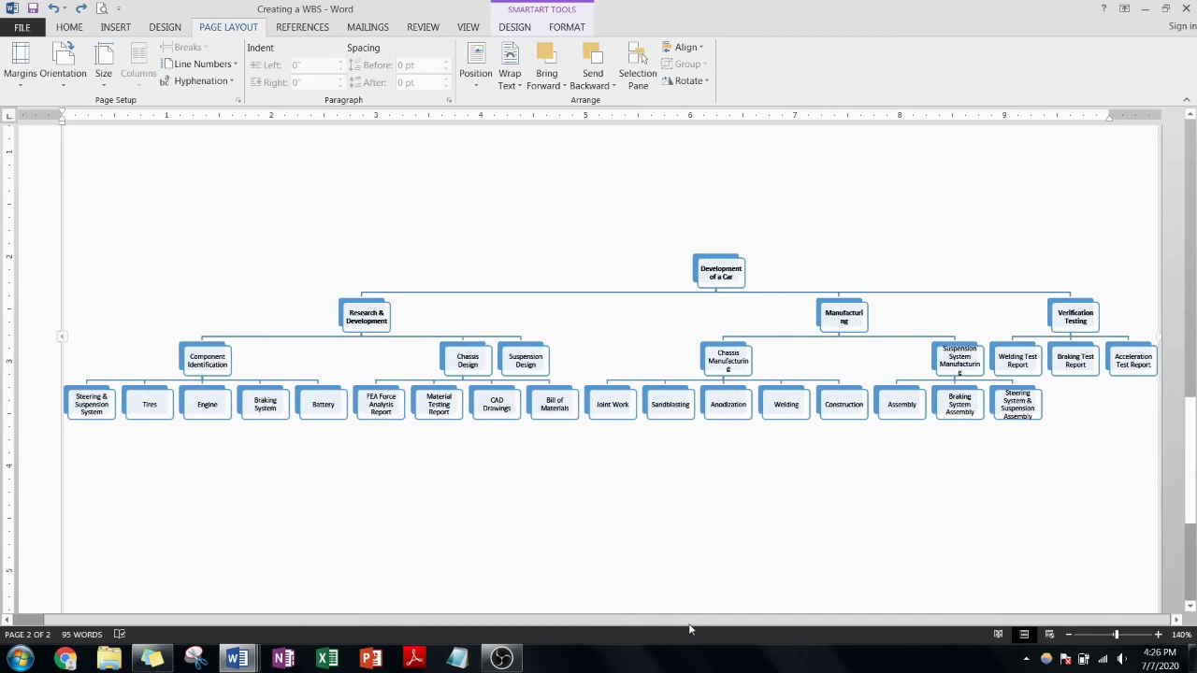
{"action": "left_click", "coordinate": [1167, 477]}
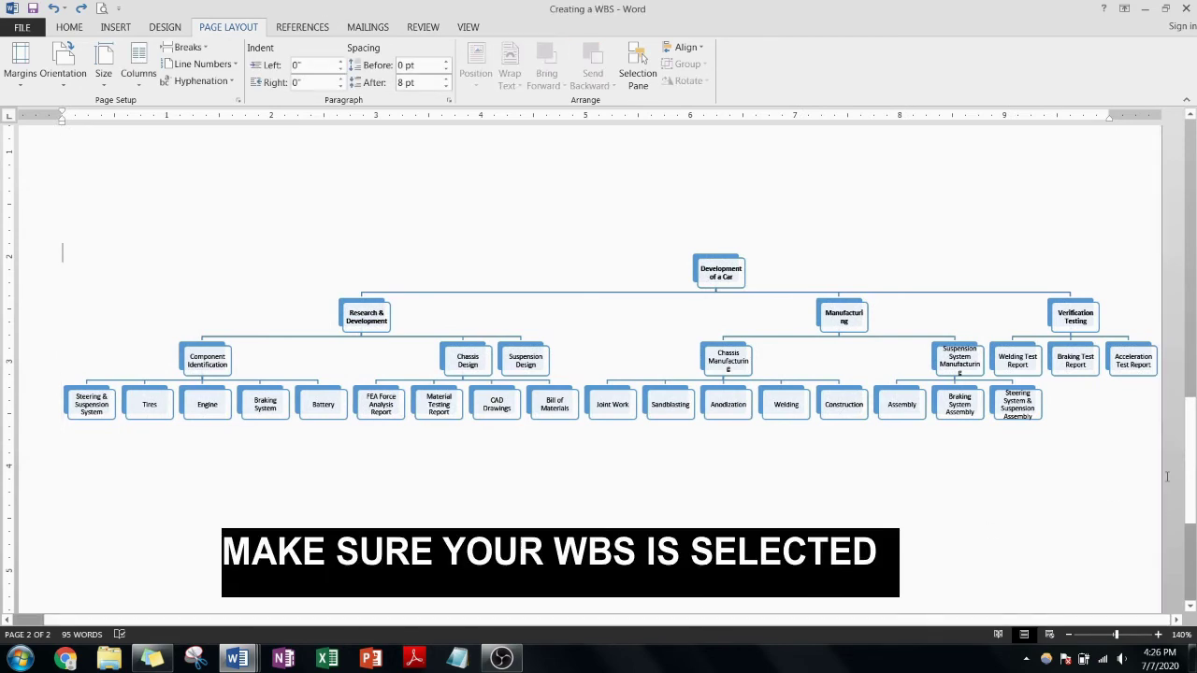
{"action": "scroll", "coordinate": [1074, 459], "scroll_direction": "up", "scroll_amount": 1}
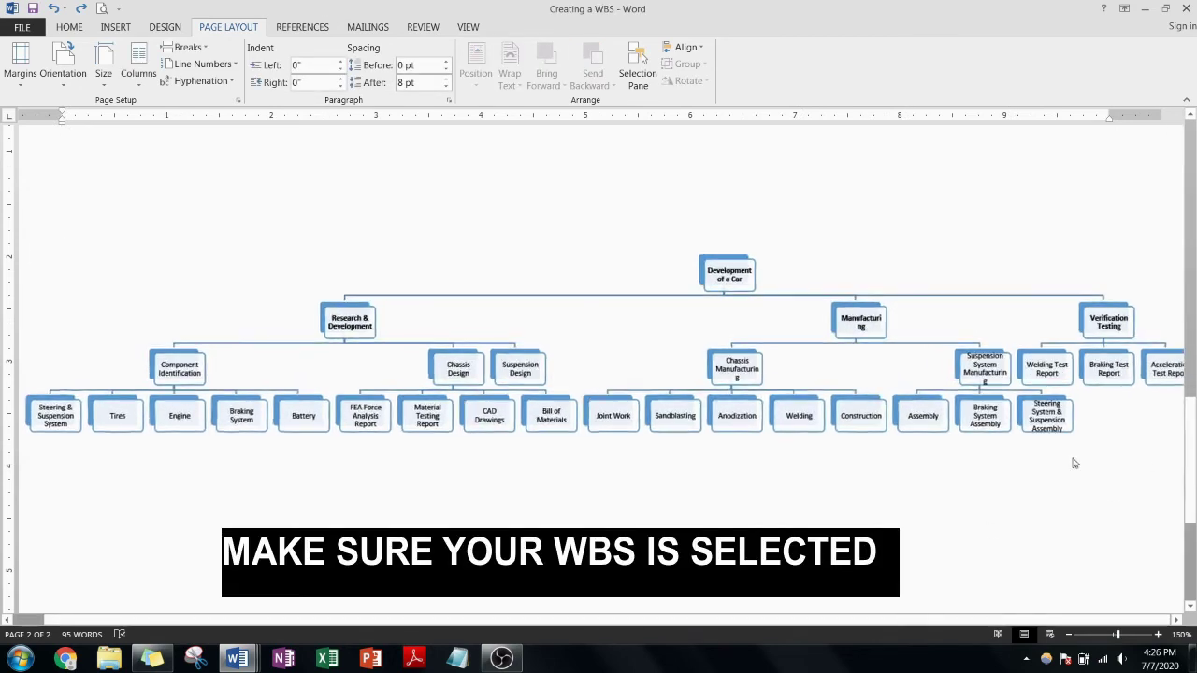
- Select the car development hierarchy graphic on page 2
{"action": "left_click", "coordinate": [735, 375]}
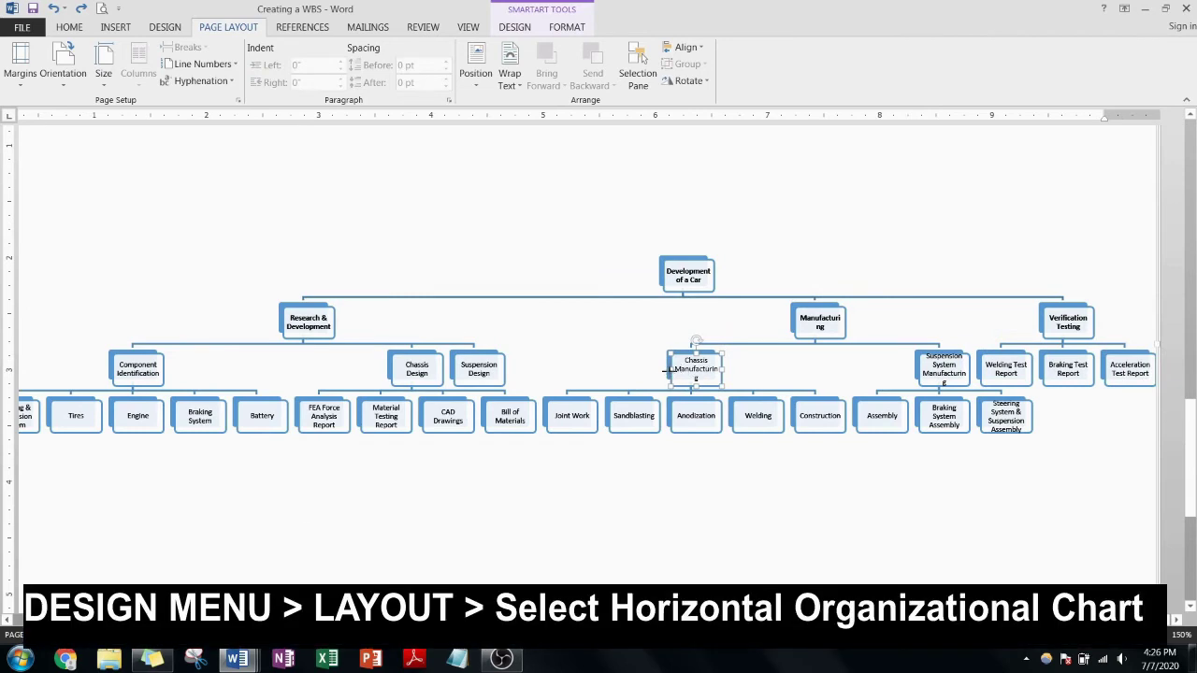
{"action": "left_click", "coordinate": [662, 368]}
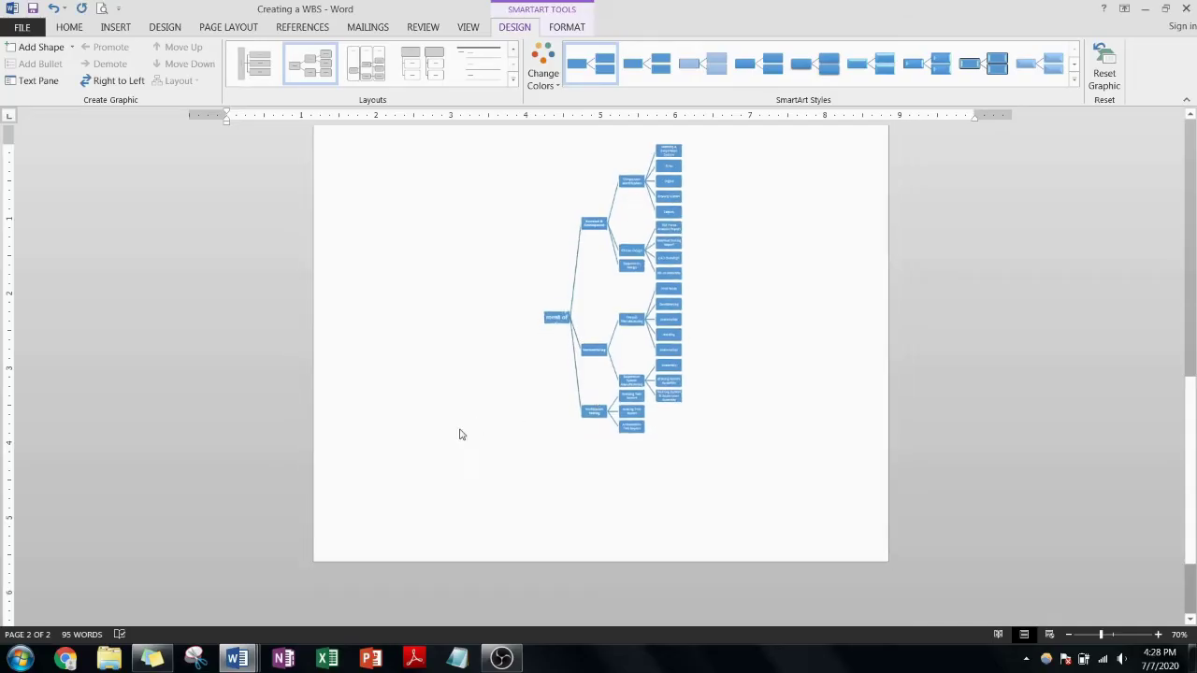
- Enlarge and reposition the horizontal hierarchy graphic so that it fills the height of the landscape page
{"action": "left_click", "coordinate": [342, 489]}
{"action": "left_click_drag", "start_coordinate": [261, 533], "coordinate": [68, 575]}
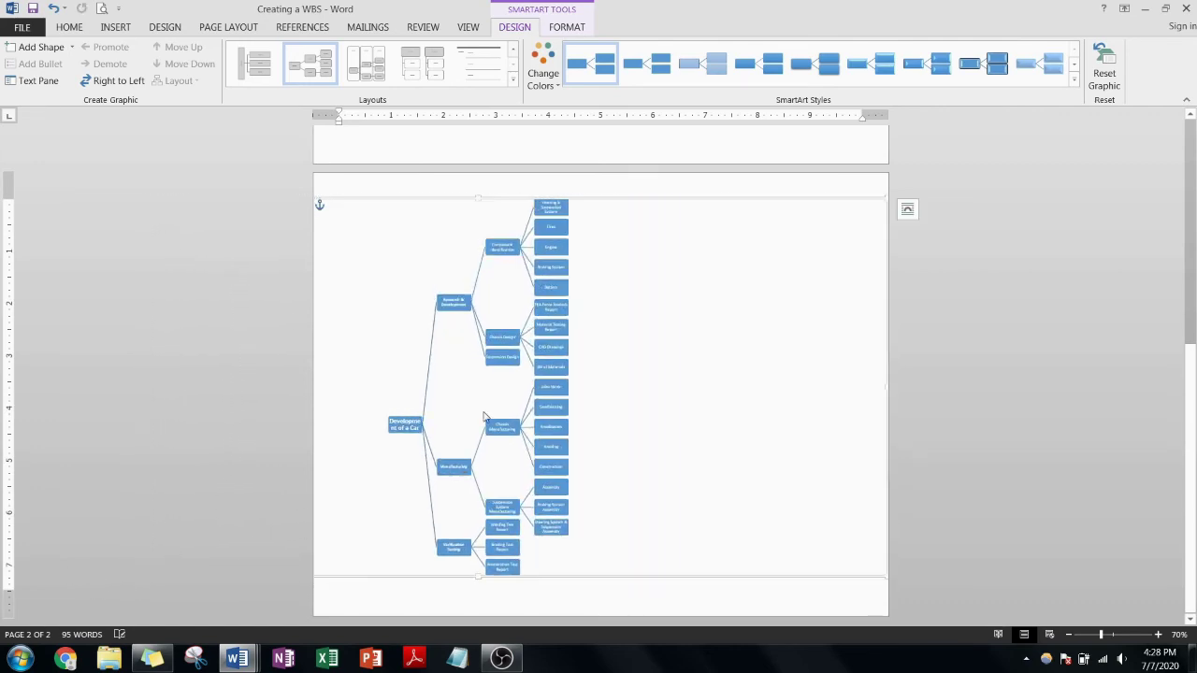
- Copy the colored hierarchy diagram and paste it onto the first slide of the open PowerPoint presentation
{"action": "scroll", "coordinate": [404, 393], "scroll_direction": "up", "scroll_amount": 3}
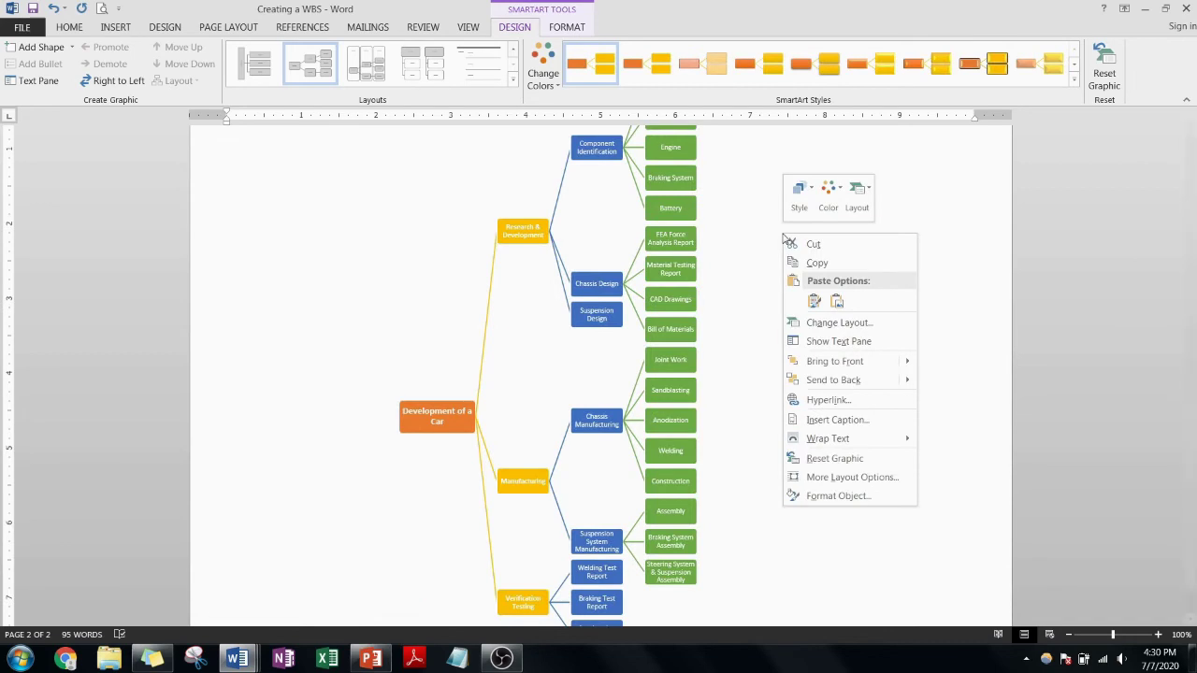
{"action": "left_click", "coordinate": [826, 268]}
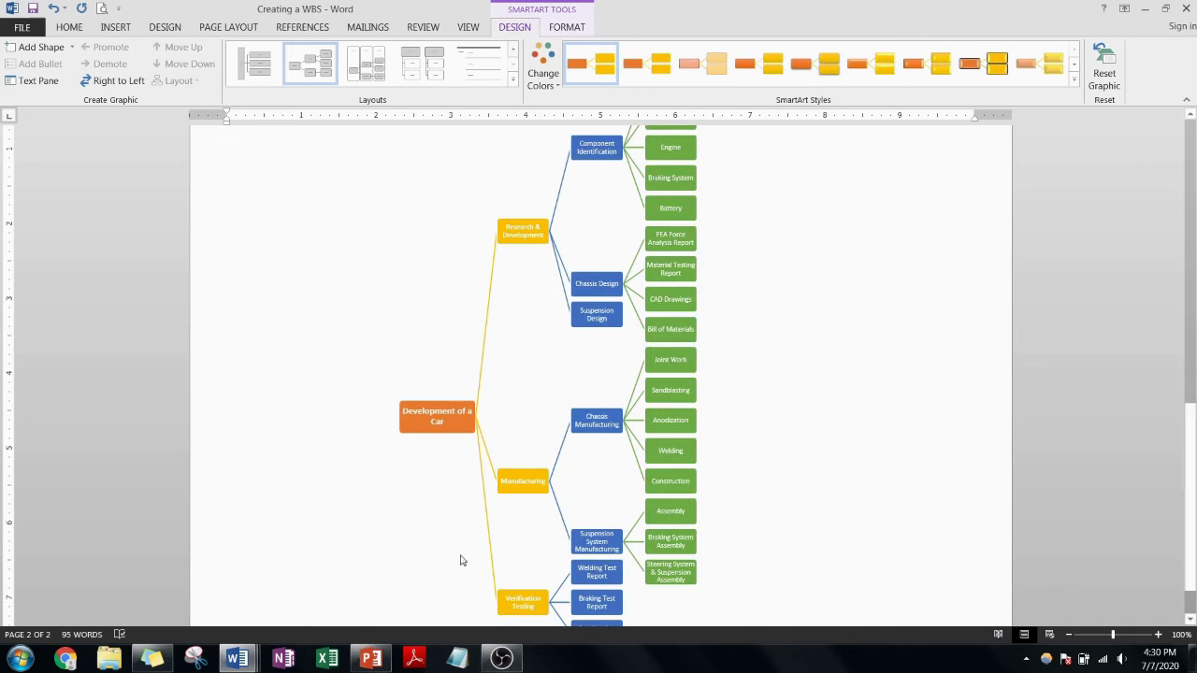
{"action": "left_click", "coordinate": [371, 659]}
{"action": "key", "text": "ctrl+v"}
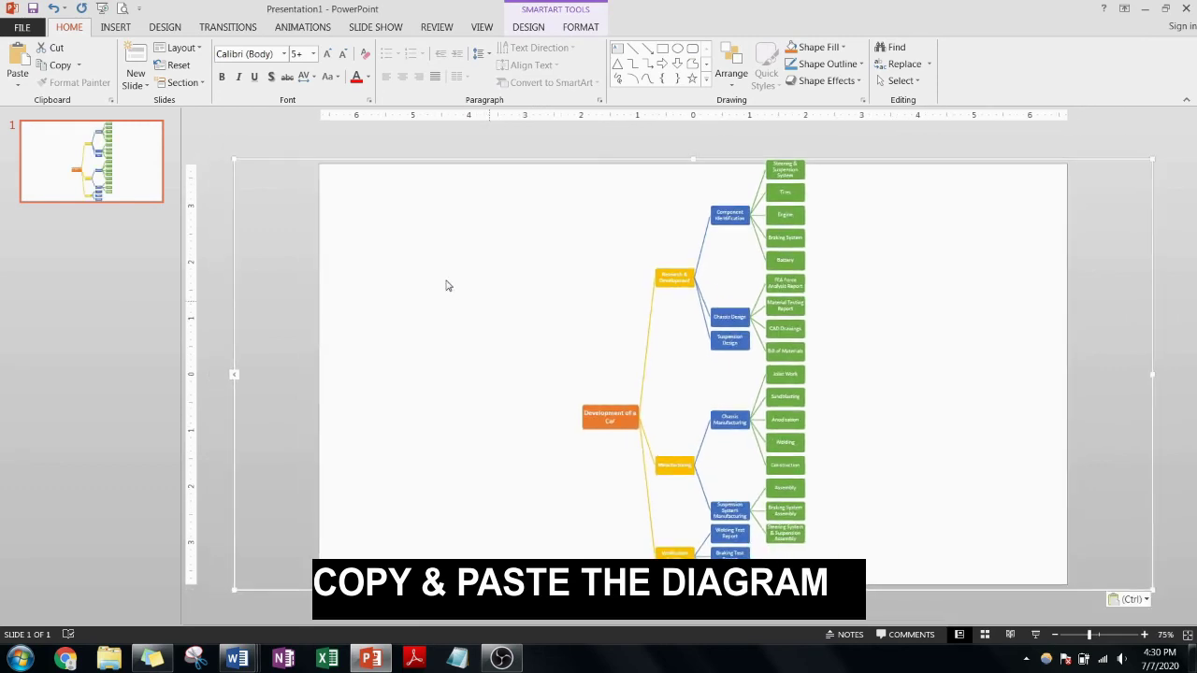
- Shrink the pasted hierarchy diagram and reposition it to fit within the slide
{"action": "left_click_drag", "start_coordinate": [235, 159], "coordinate": [297, 179]}
{"action": "left_click_drag", "start_coordinate": [1026, 187], "coordinate": [934, 168]}
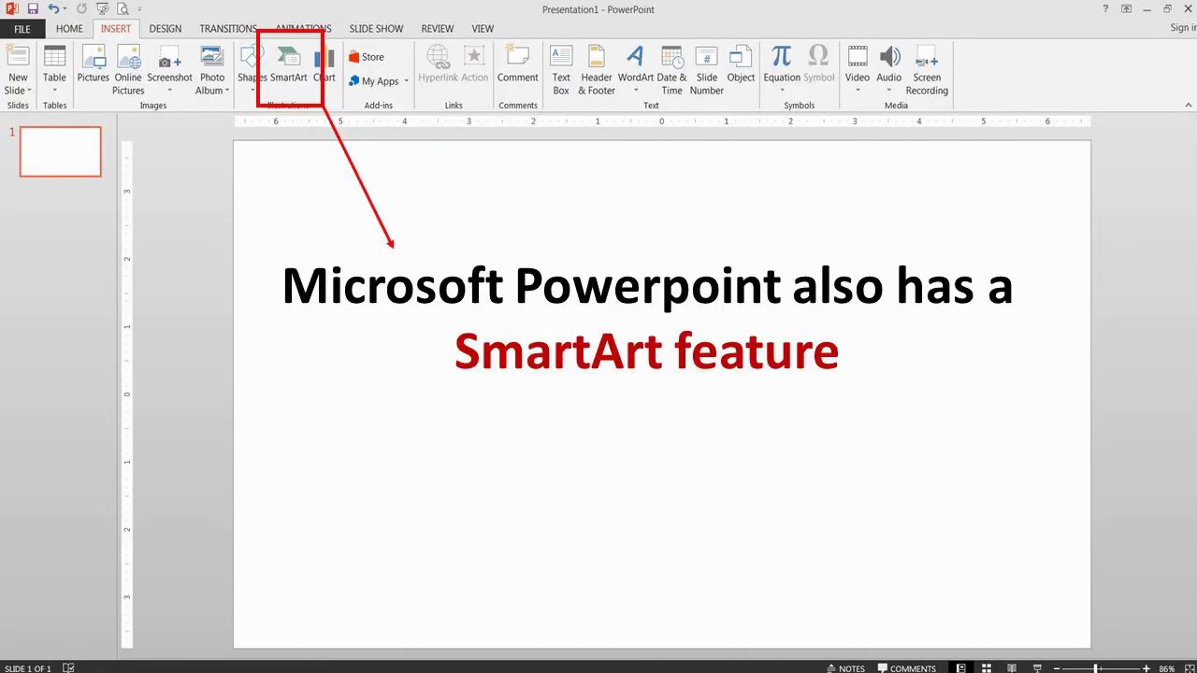